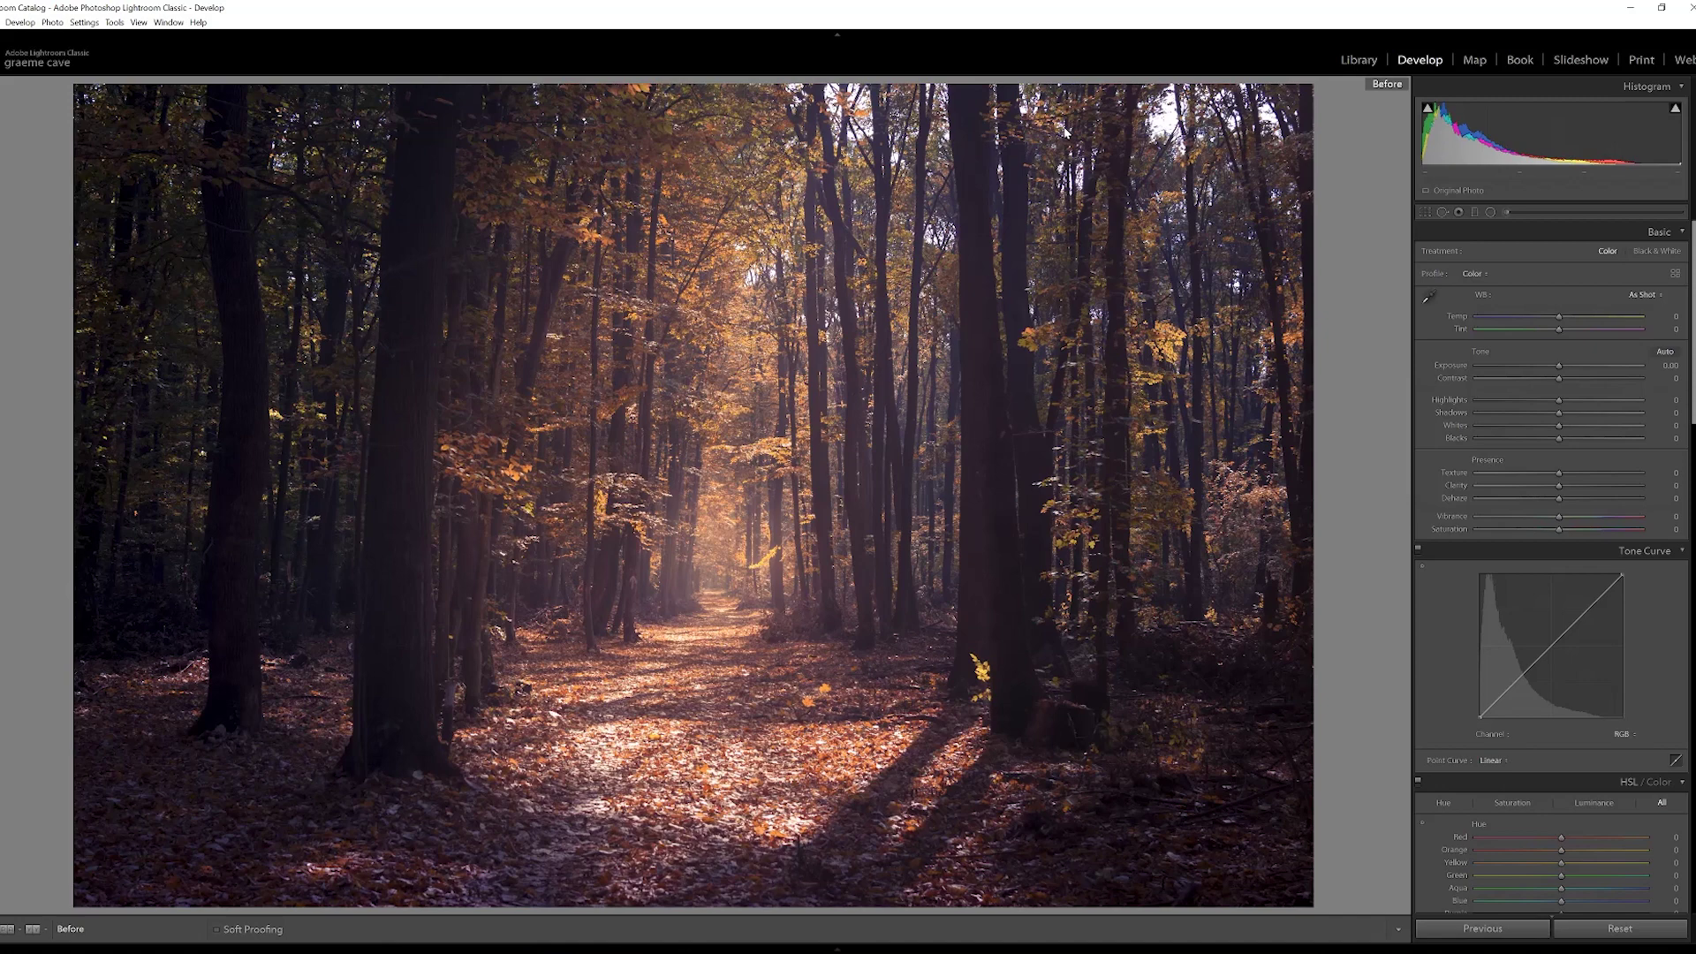
- Switch from the Before view to the edited After view of the forest path photo
key("backslash")
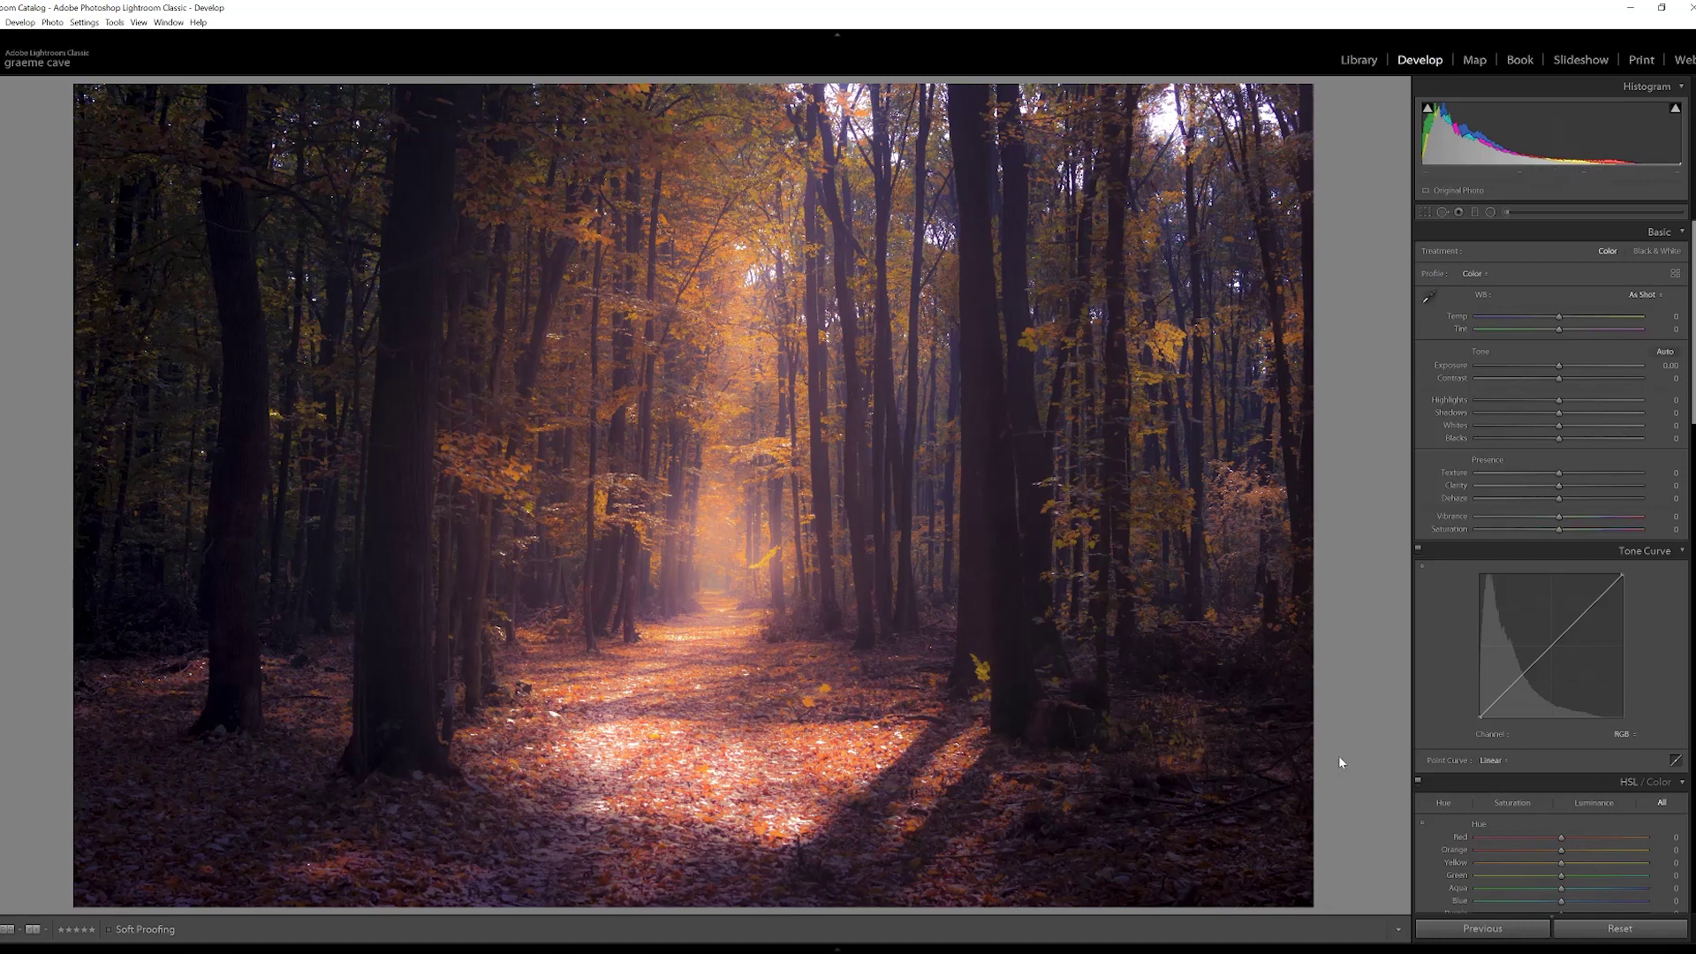
- Reset the photo to its original state and start a new graduated filter with lowered Sharpness
left_click(1597, 934)
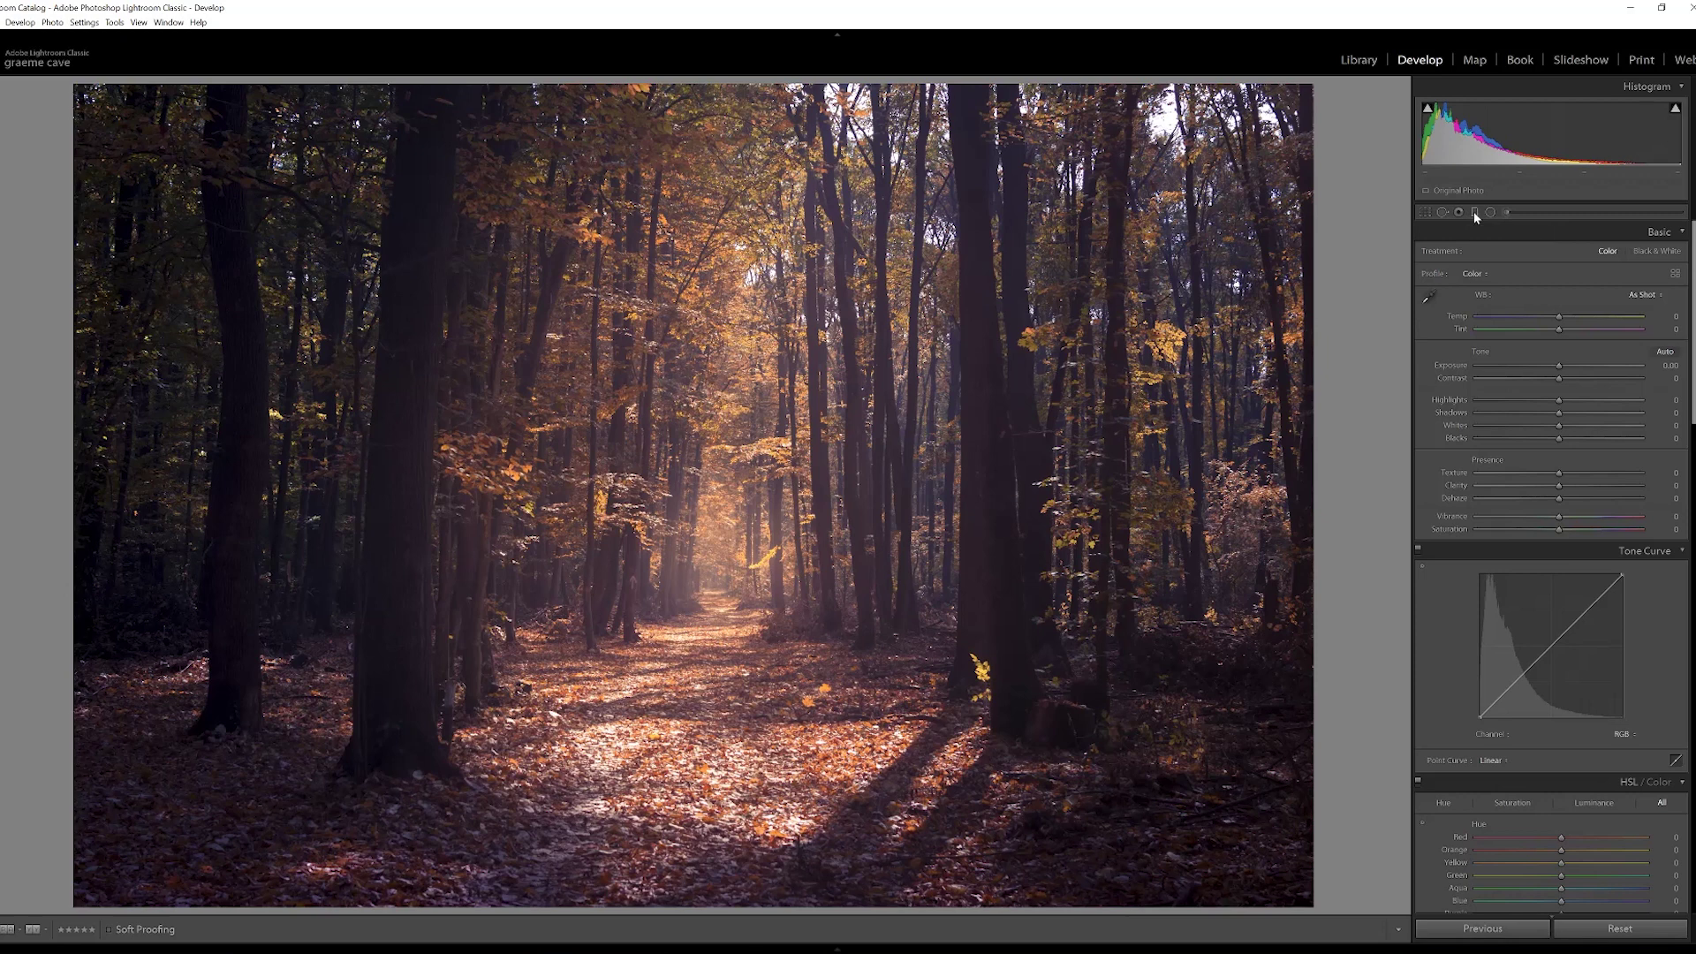
key("m")
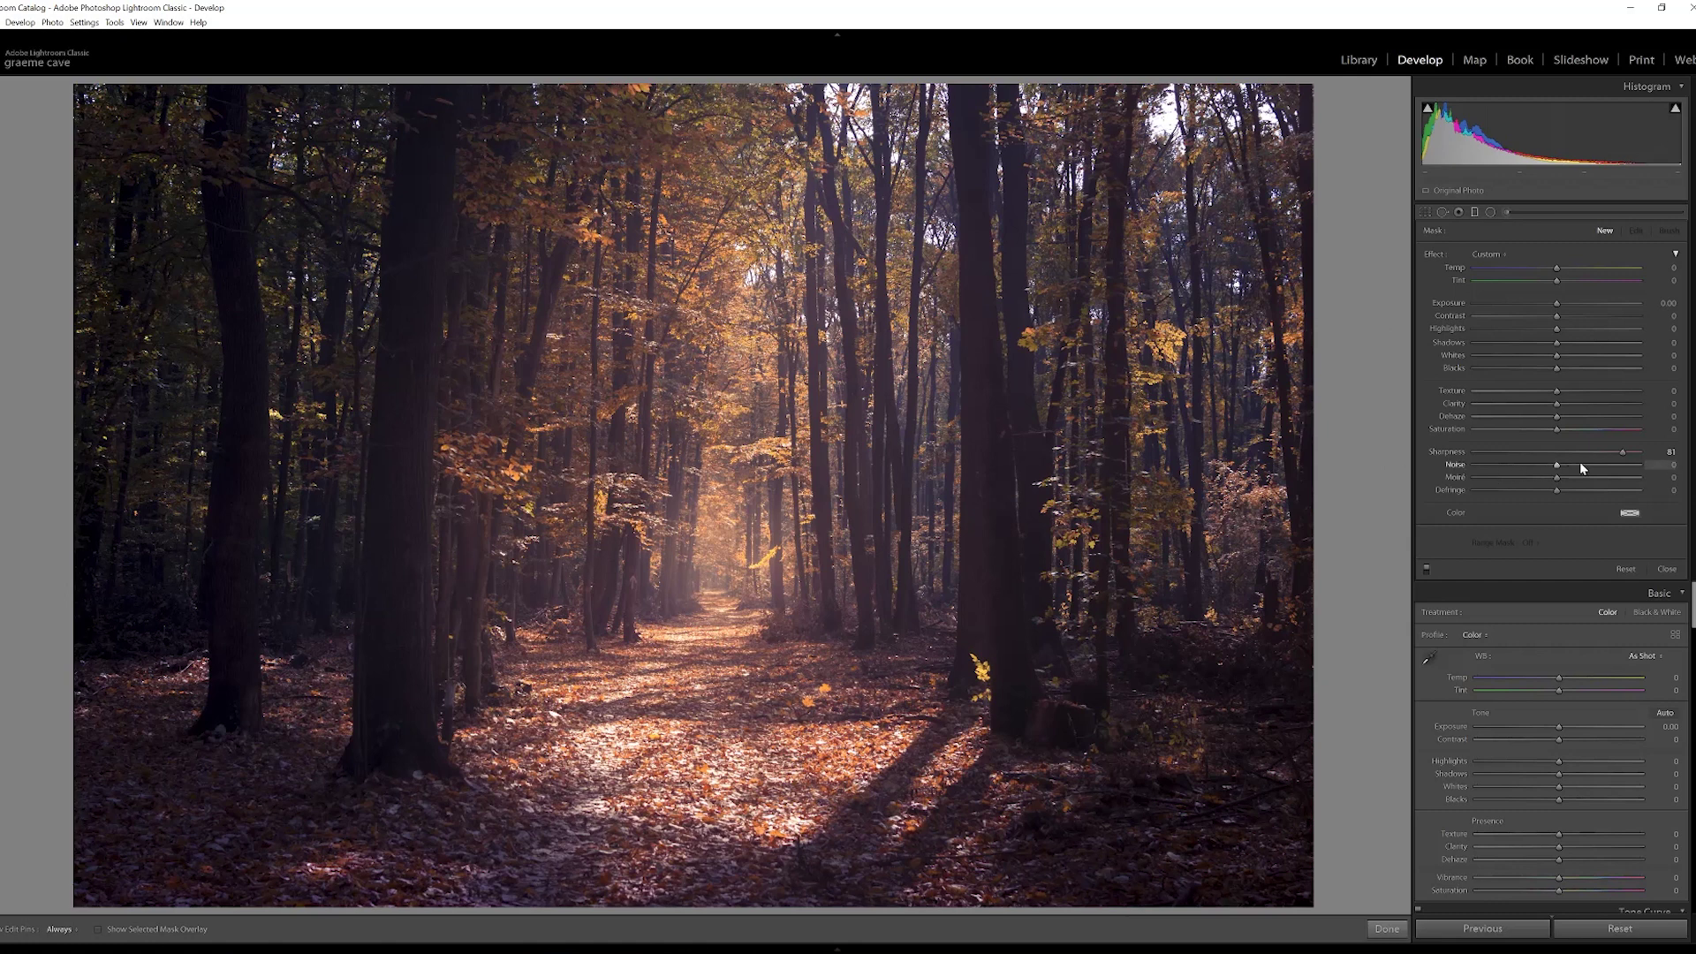
left_click_drag(1623, 452, 1557, 454)
- Place a level gradient rising from the bottom edge with Clarity -100 and slightly reduced Sharpness
left_click_drag(711, 939, 714, 945)
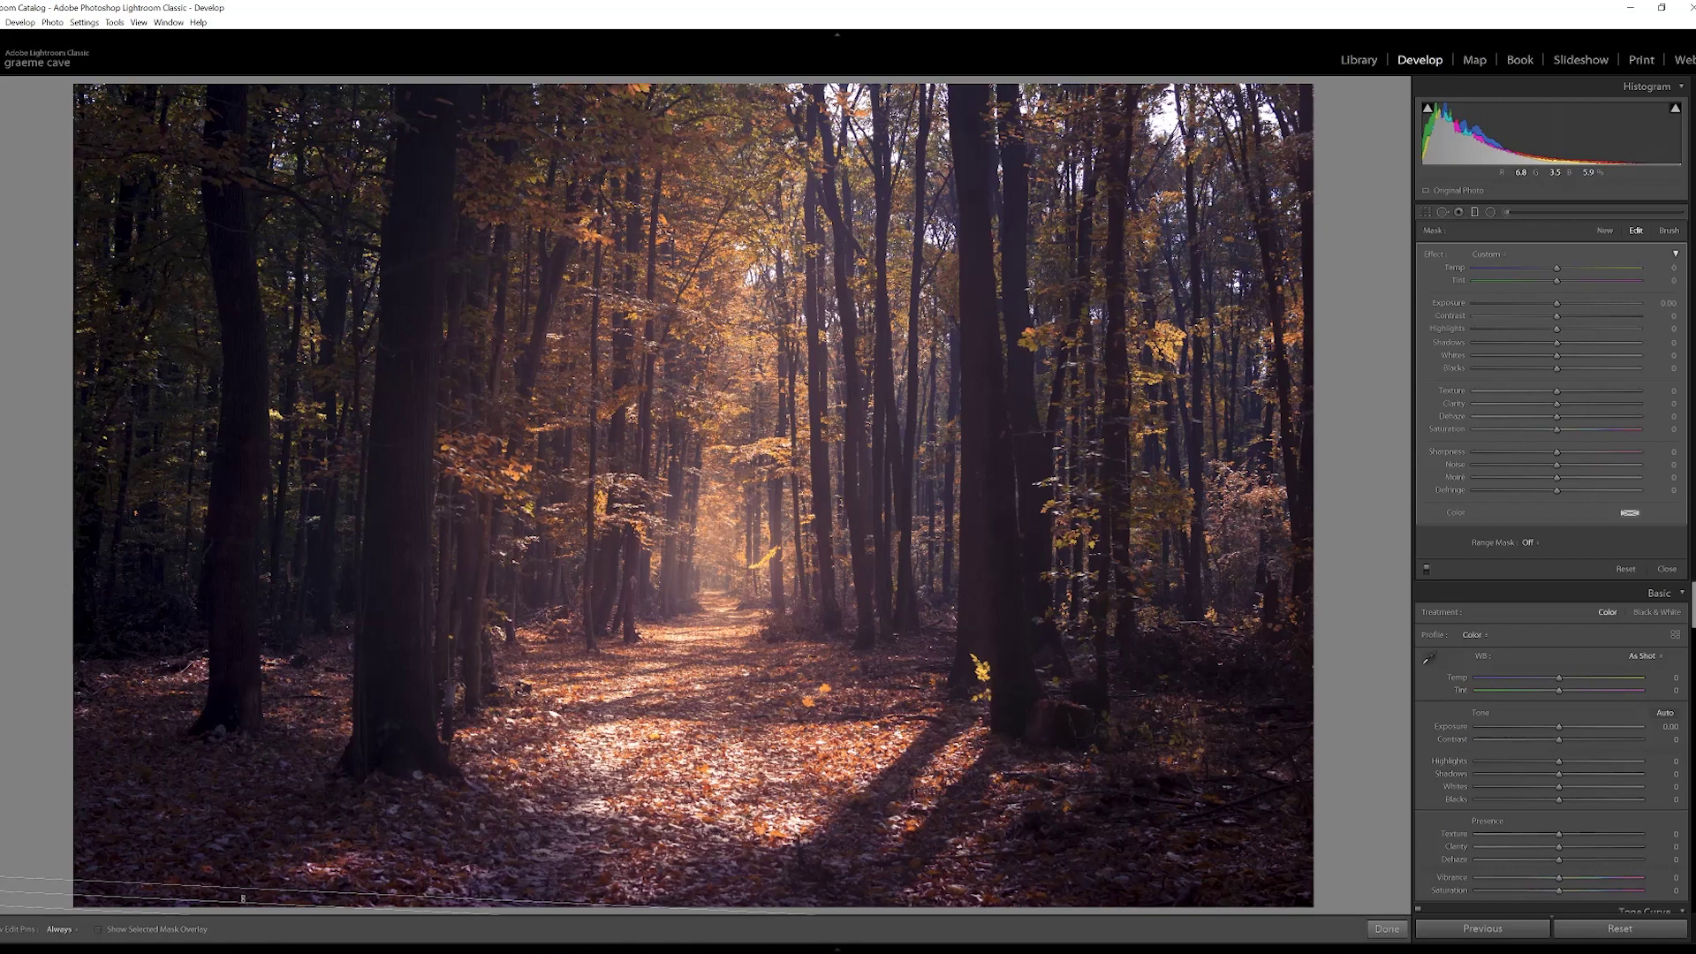
left_click_drag(241, 899, 335, 894)
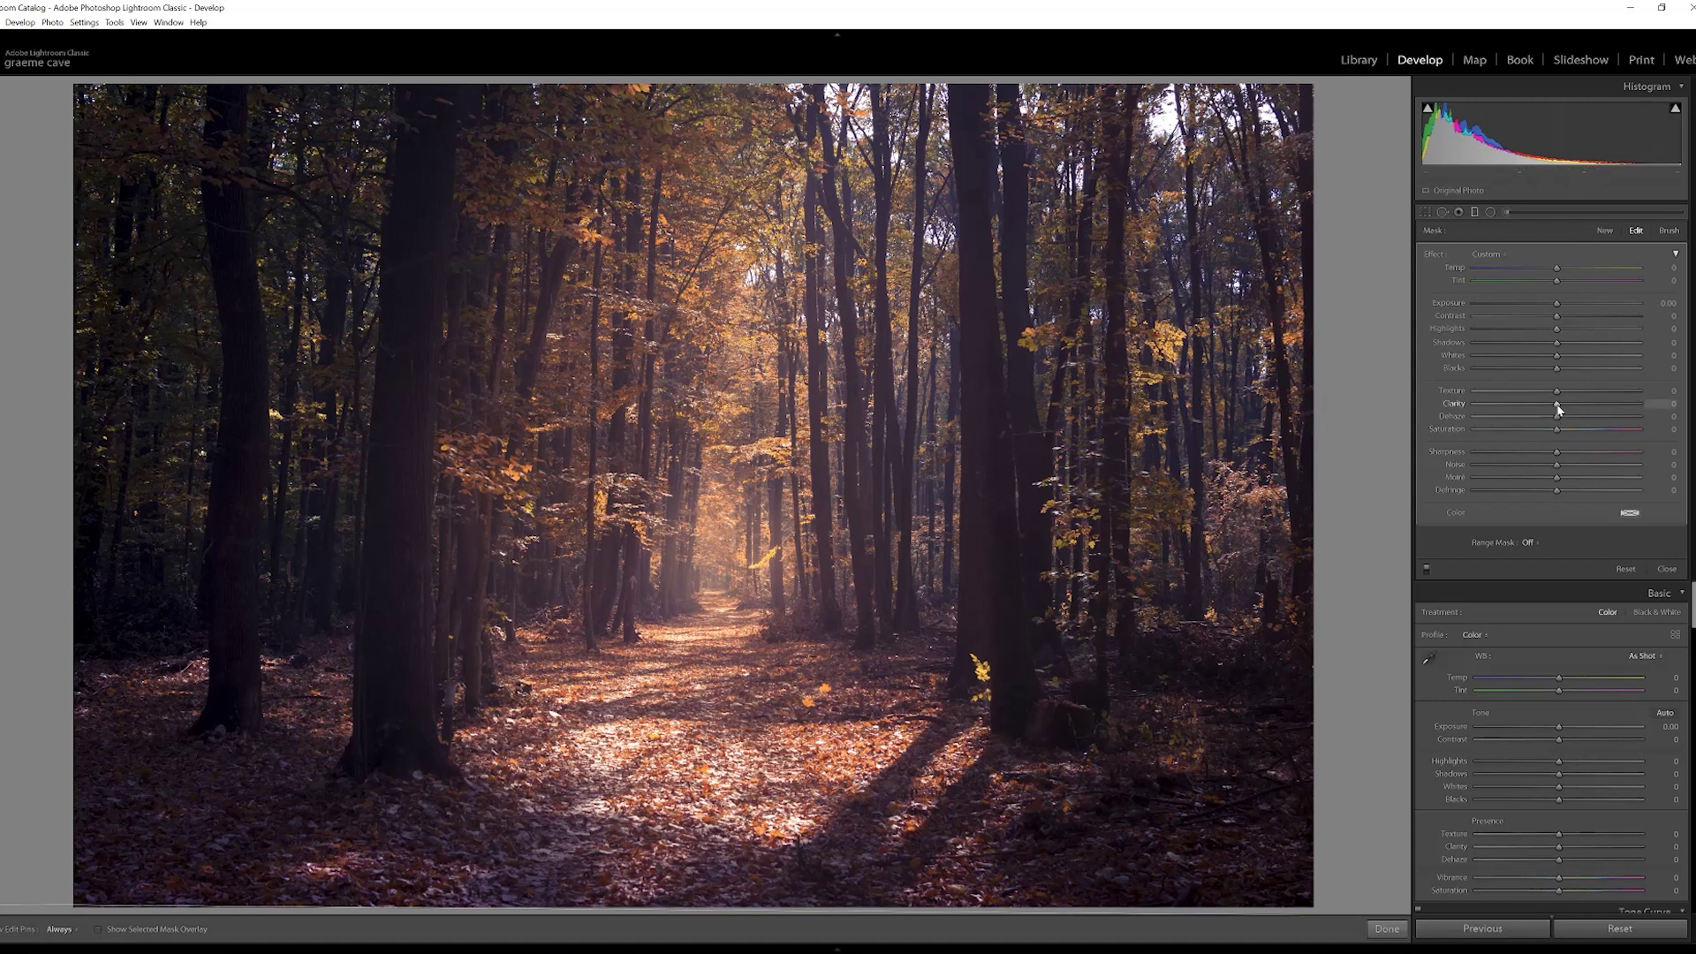
left_click_drag(1558, 409, 1467, 406)
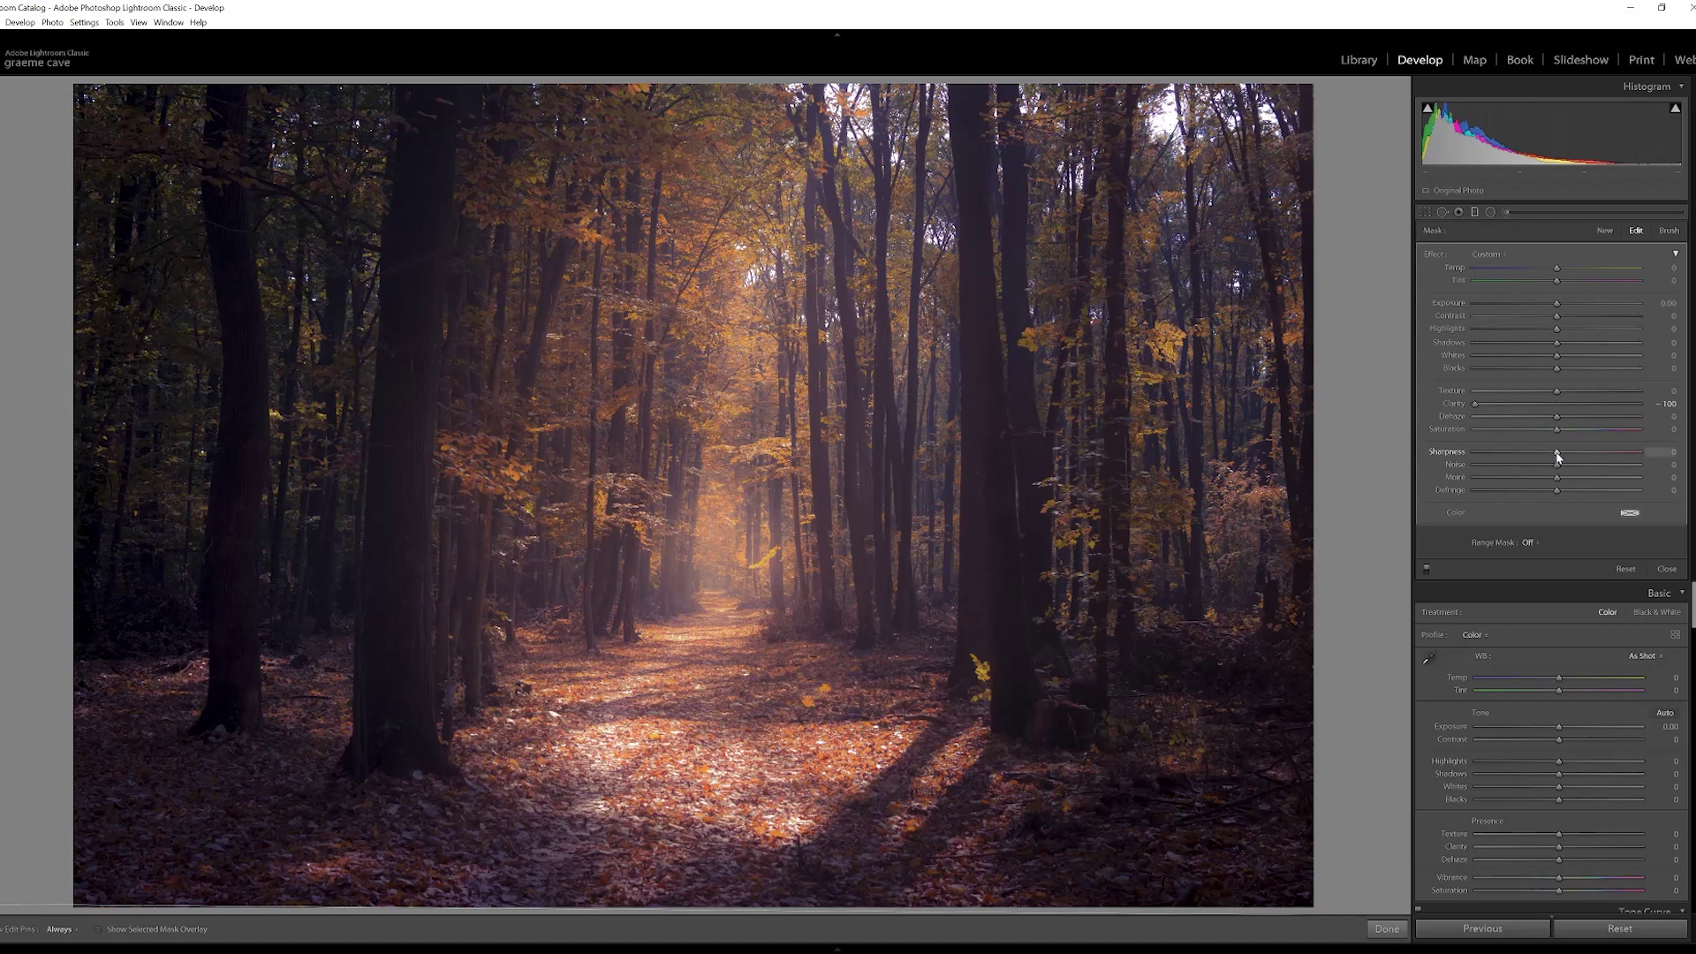
left_click_drag(1557, 453, 1528, 456)
- Add a second graduated filter: Exposure 0.33, more Contrast, Clarity -100, lower Sharpness, Saturation +6
left_click(1386, 929)
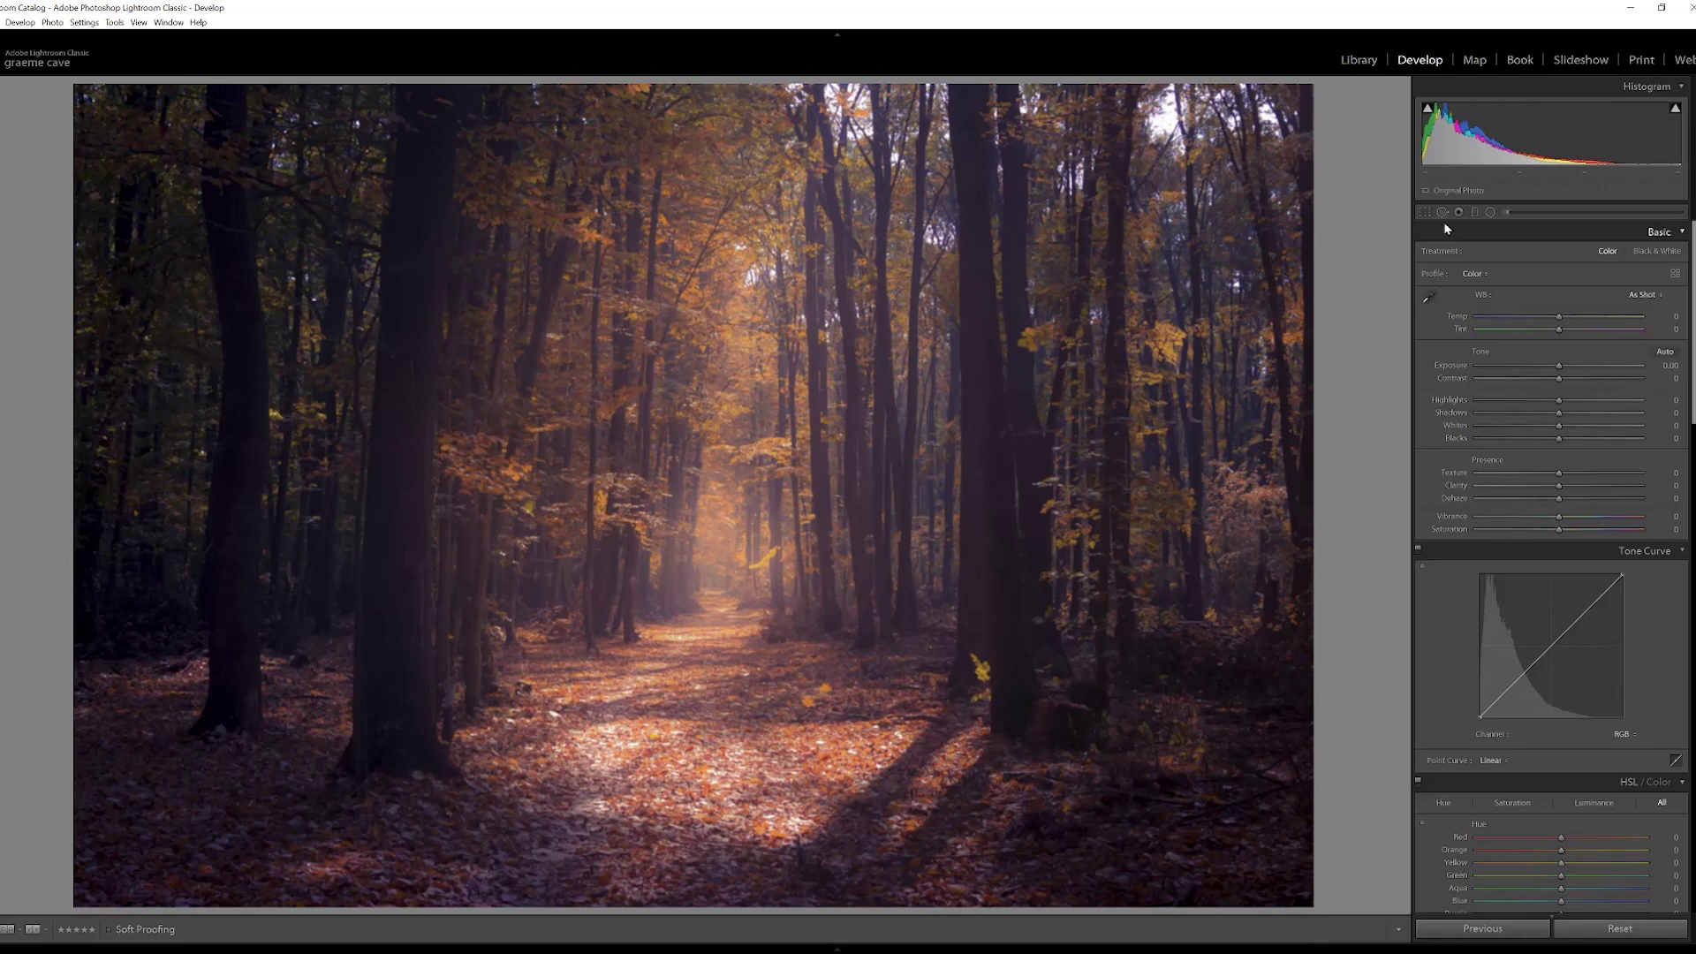
left_click(1475, 212)
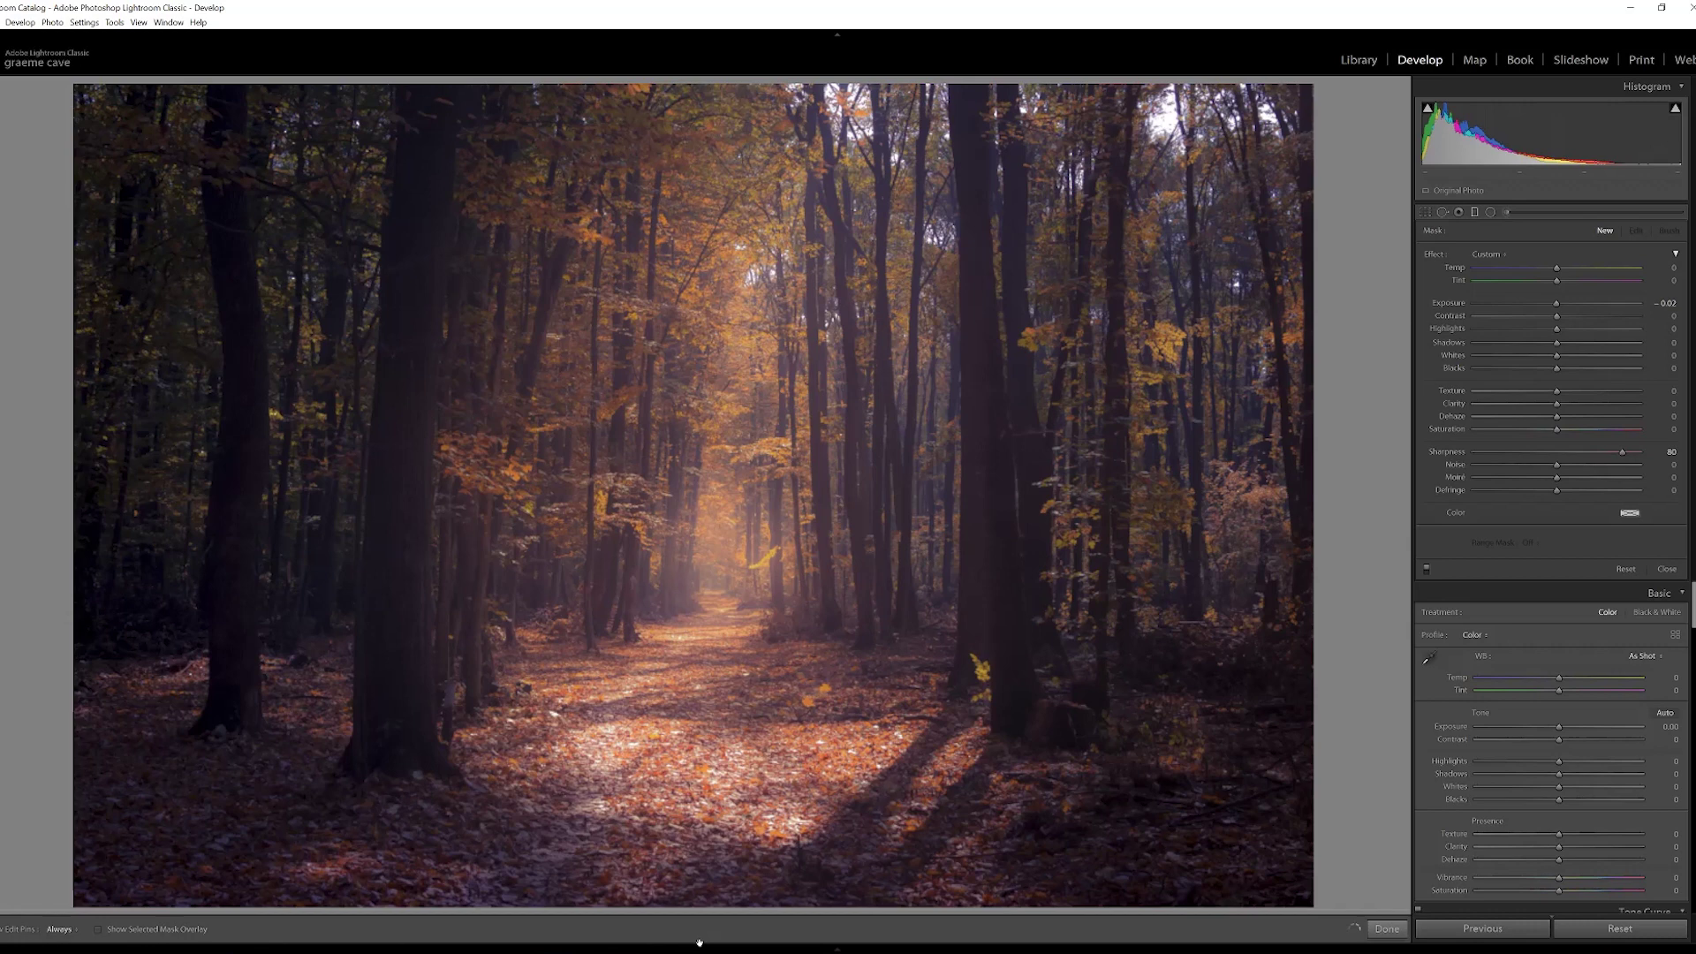
mouse_move(699, 943)
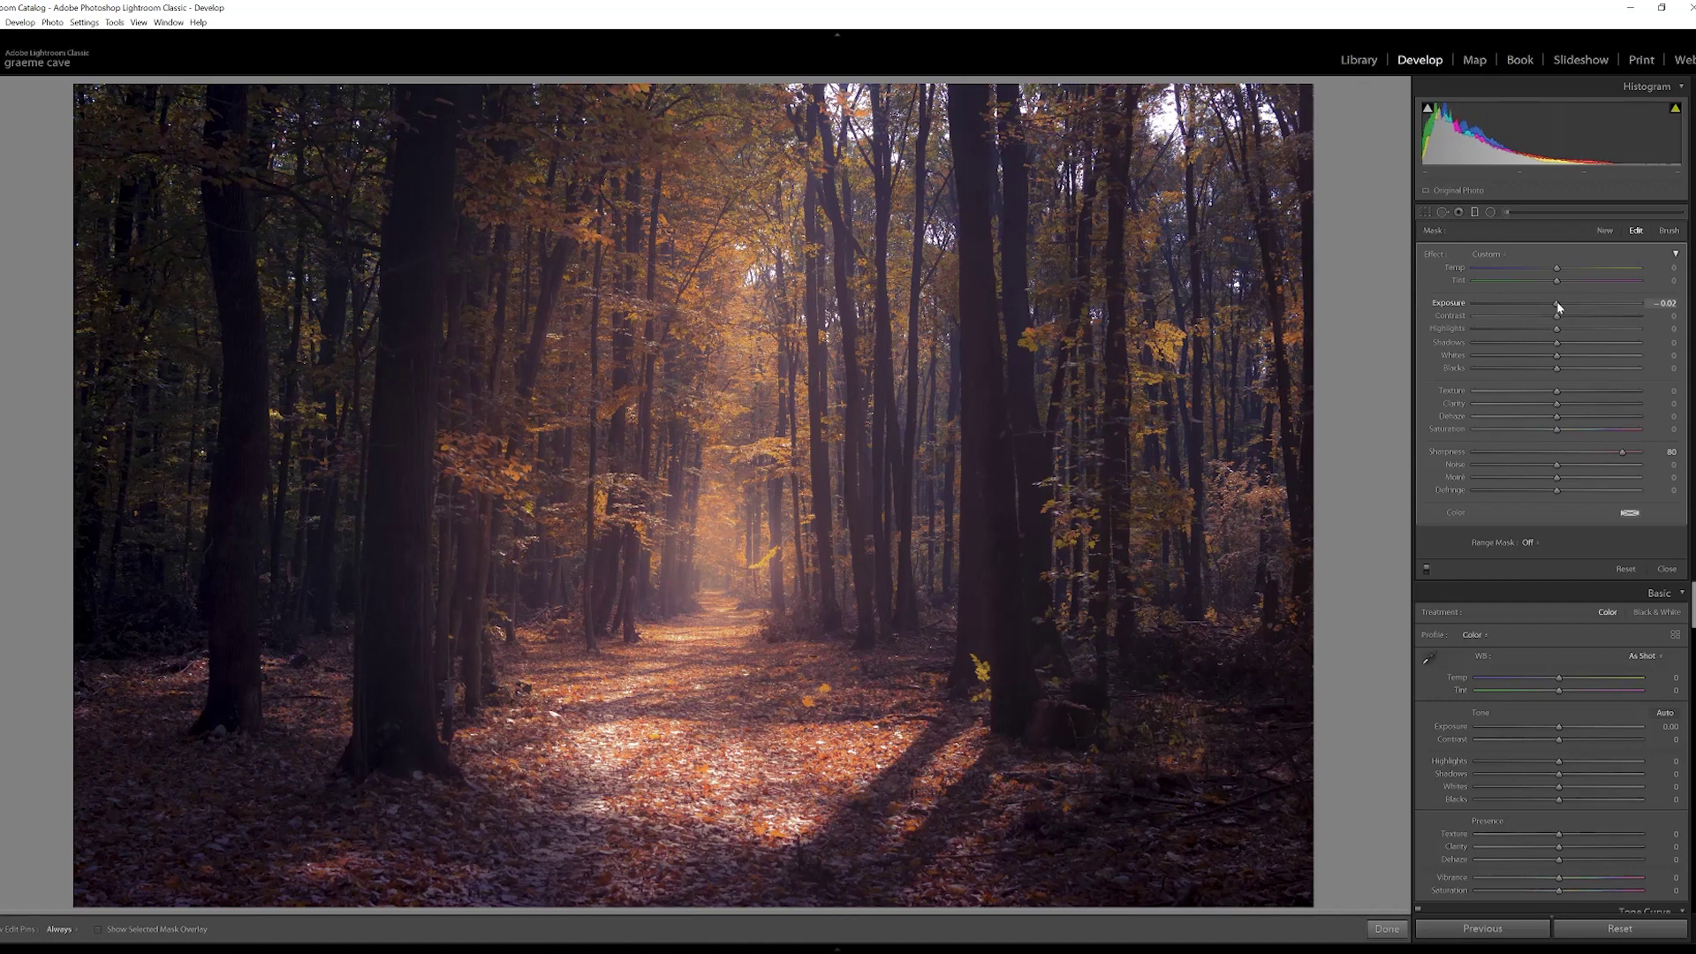
left_click_drag(1559, 306, 1564, 307)
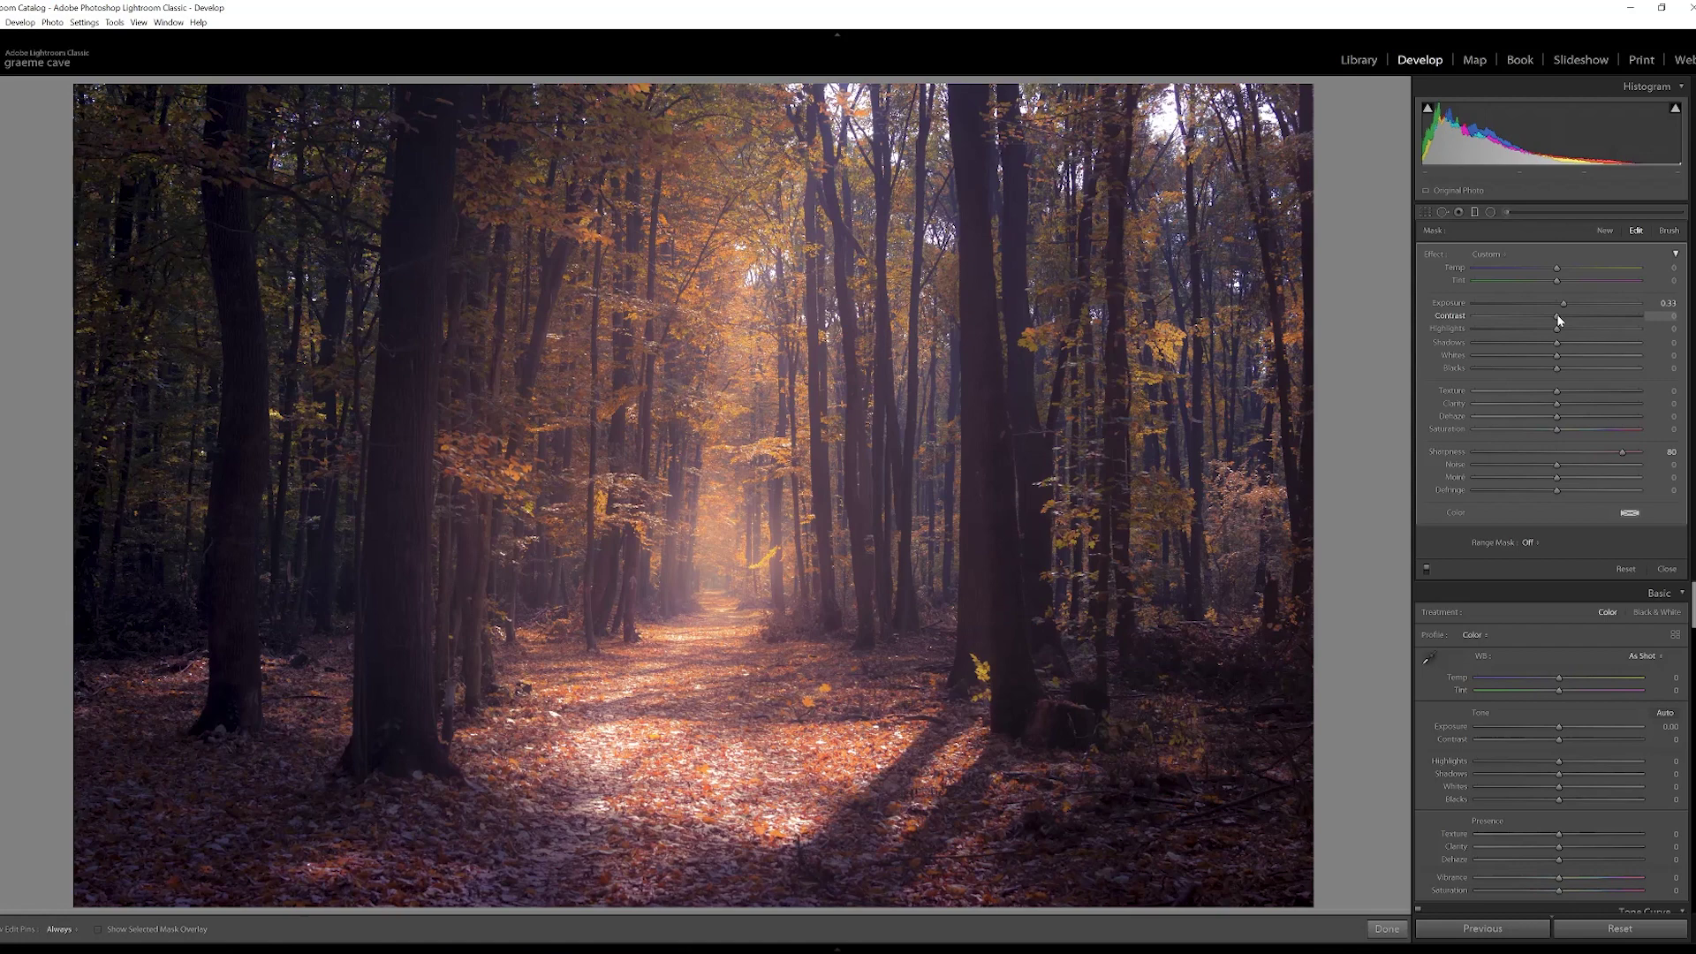
left_click_drag(1558, 315, 1601, 316)
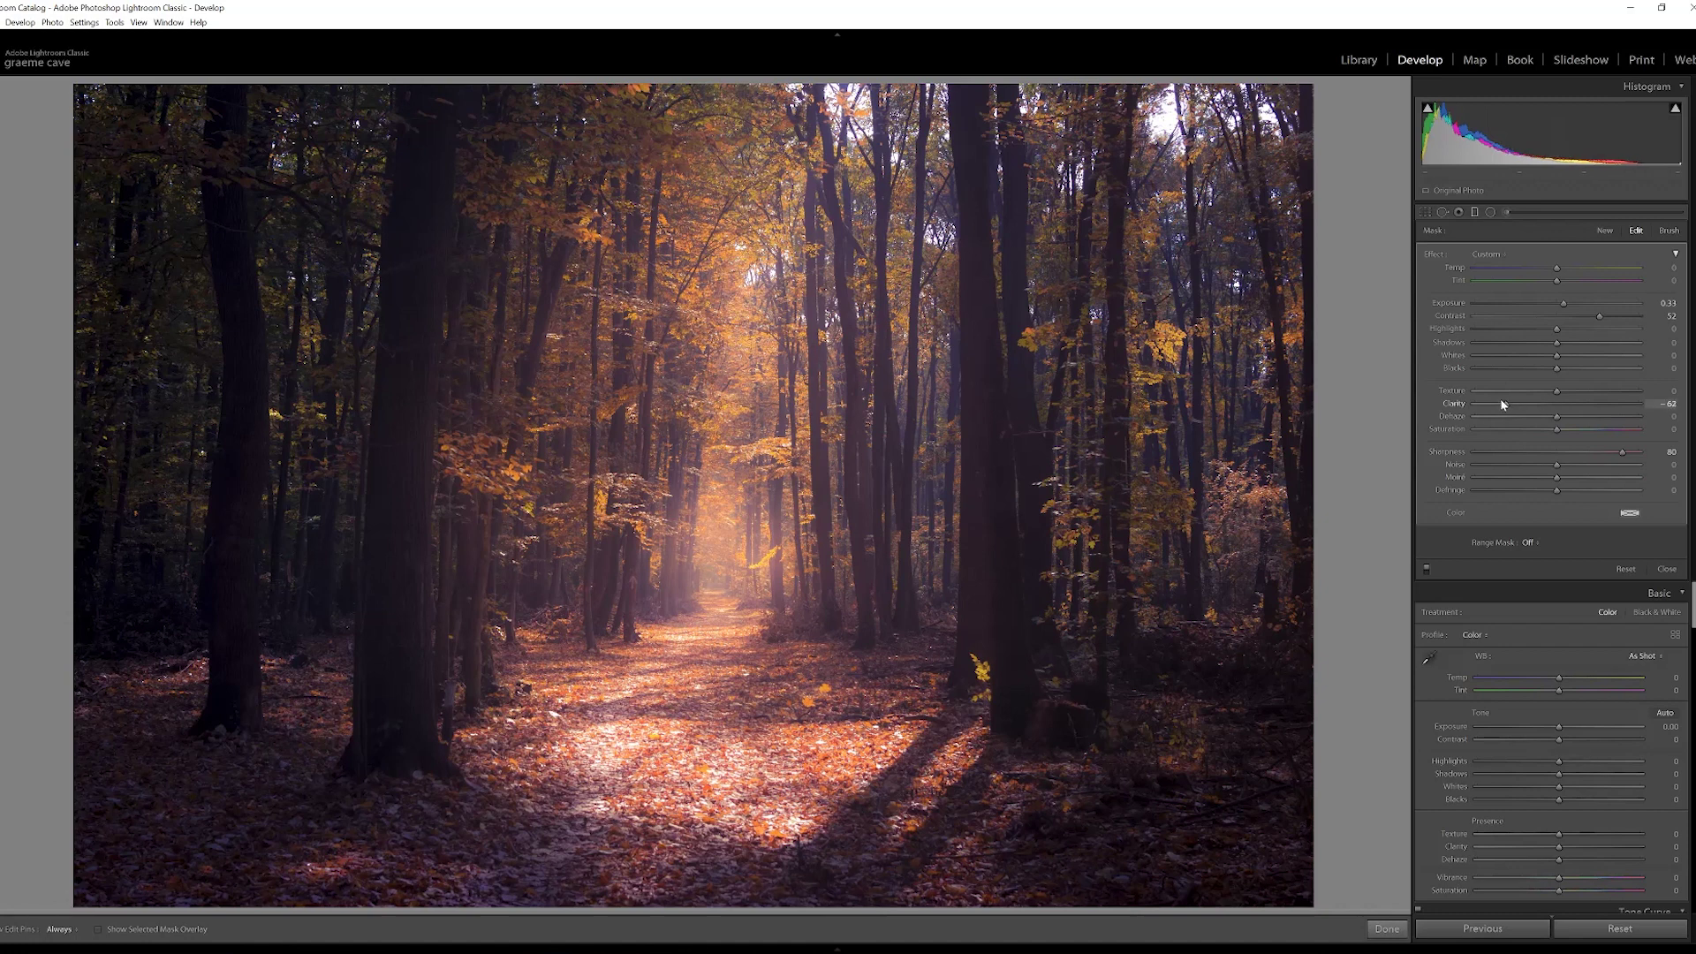
left_click_drag(1503, 403, 1473, 406)
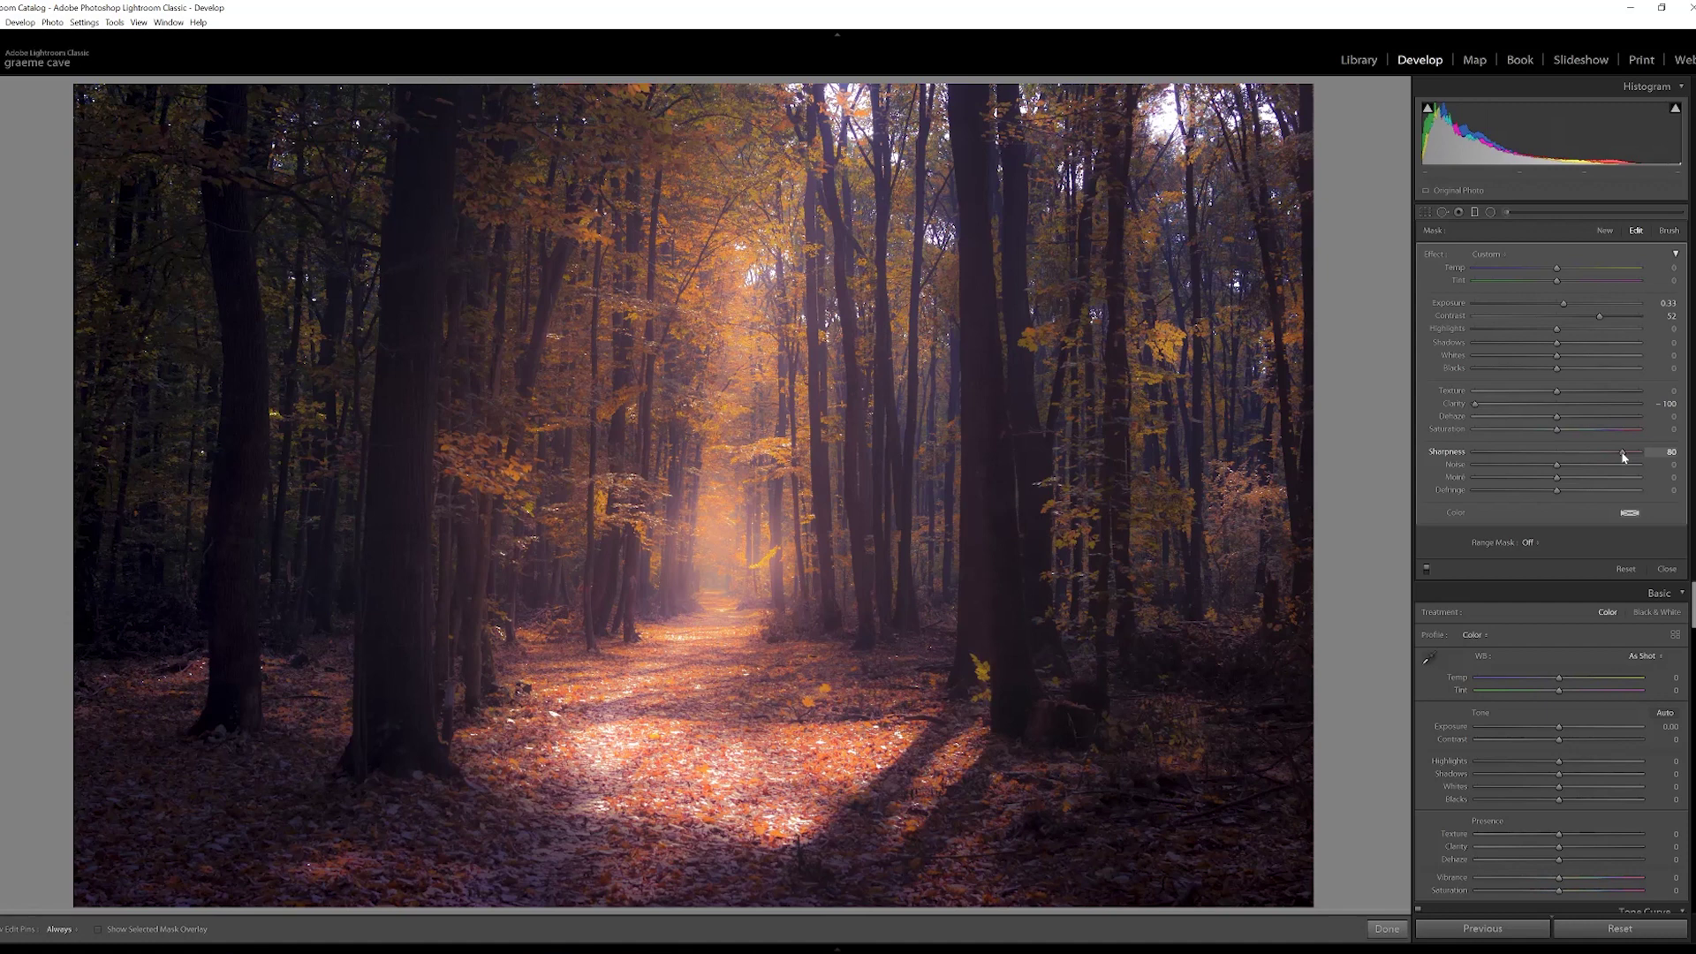
left_click_drag(1623, 454, 1560, 456)
left_click_drag(1560, 432, 1562, 432)
left_click_drag(1557, 428, 1560, 430)
- Finish the second filter and ready an Adjustment Brush with all effects reset and Auto Mask on
left_click(1387, 929)
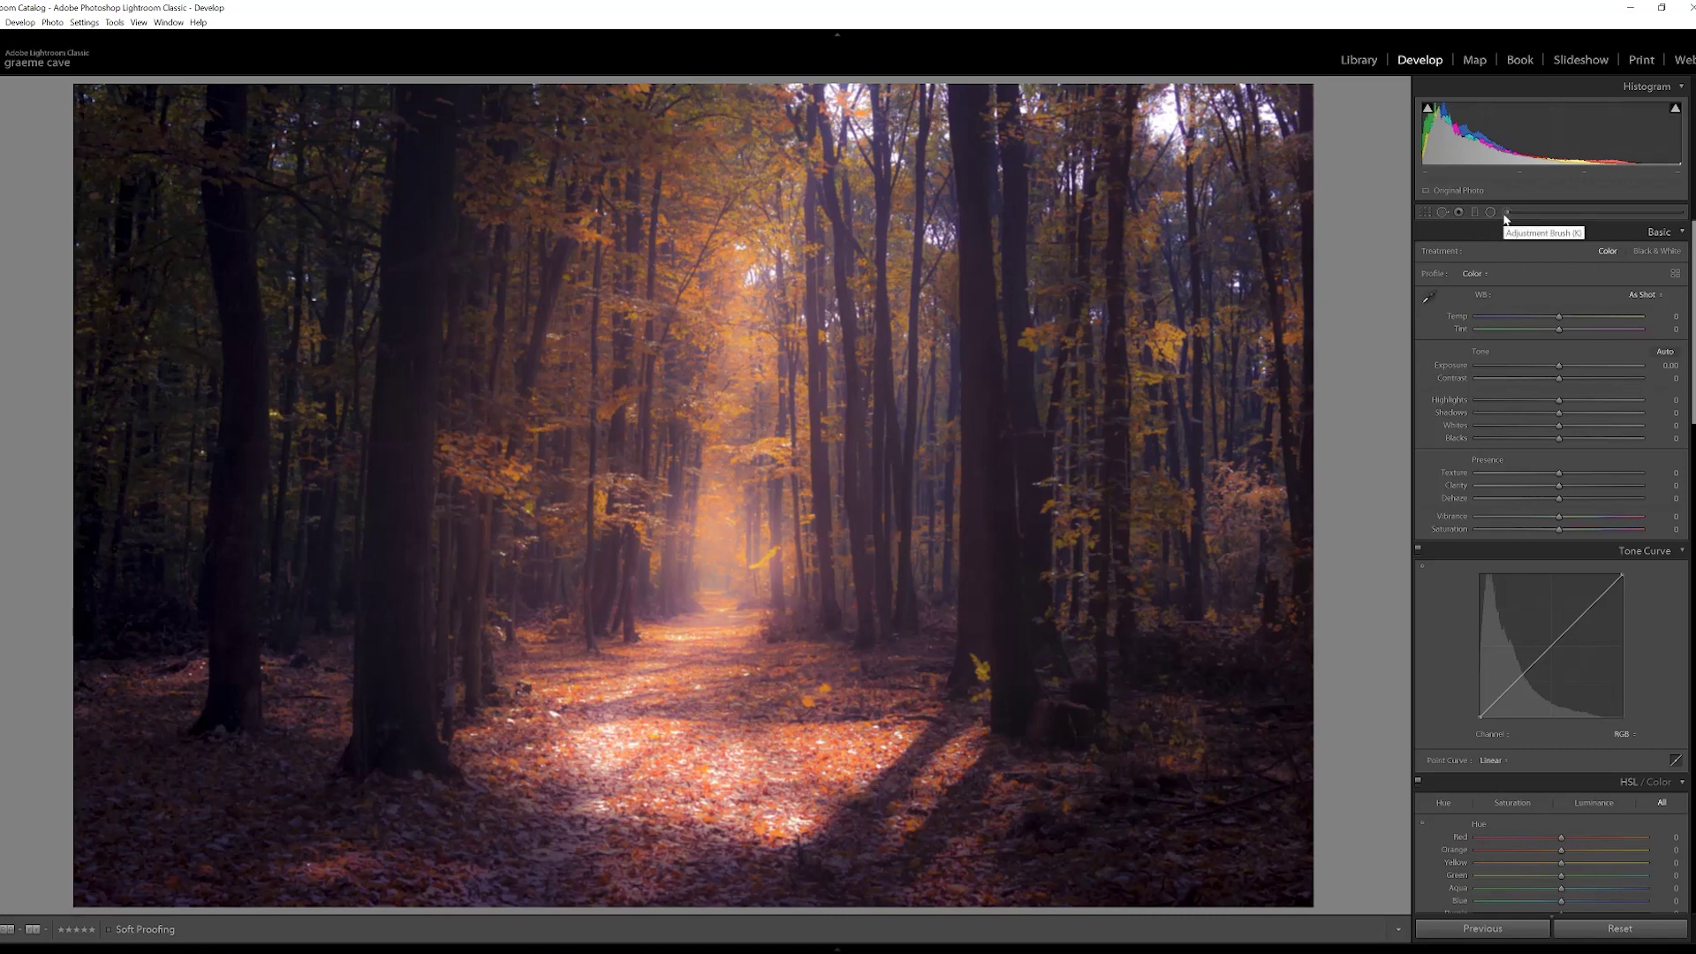
left_click(1507, 213)
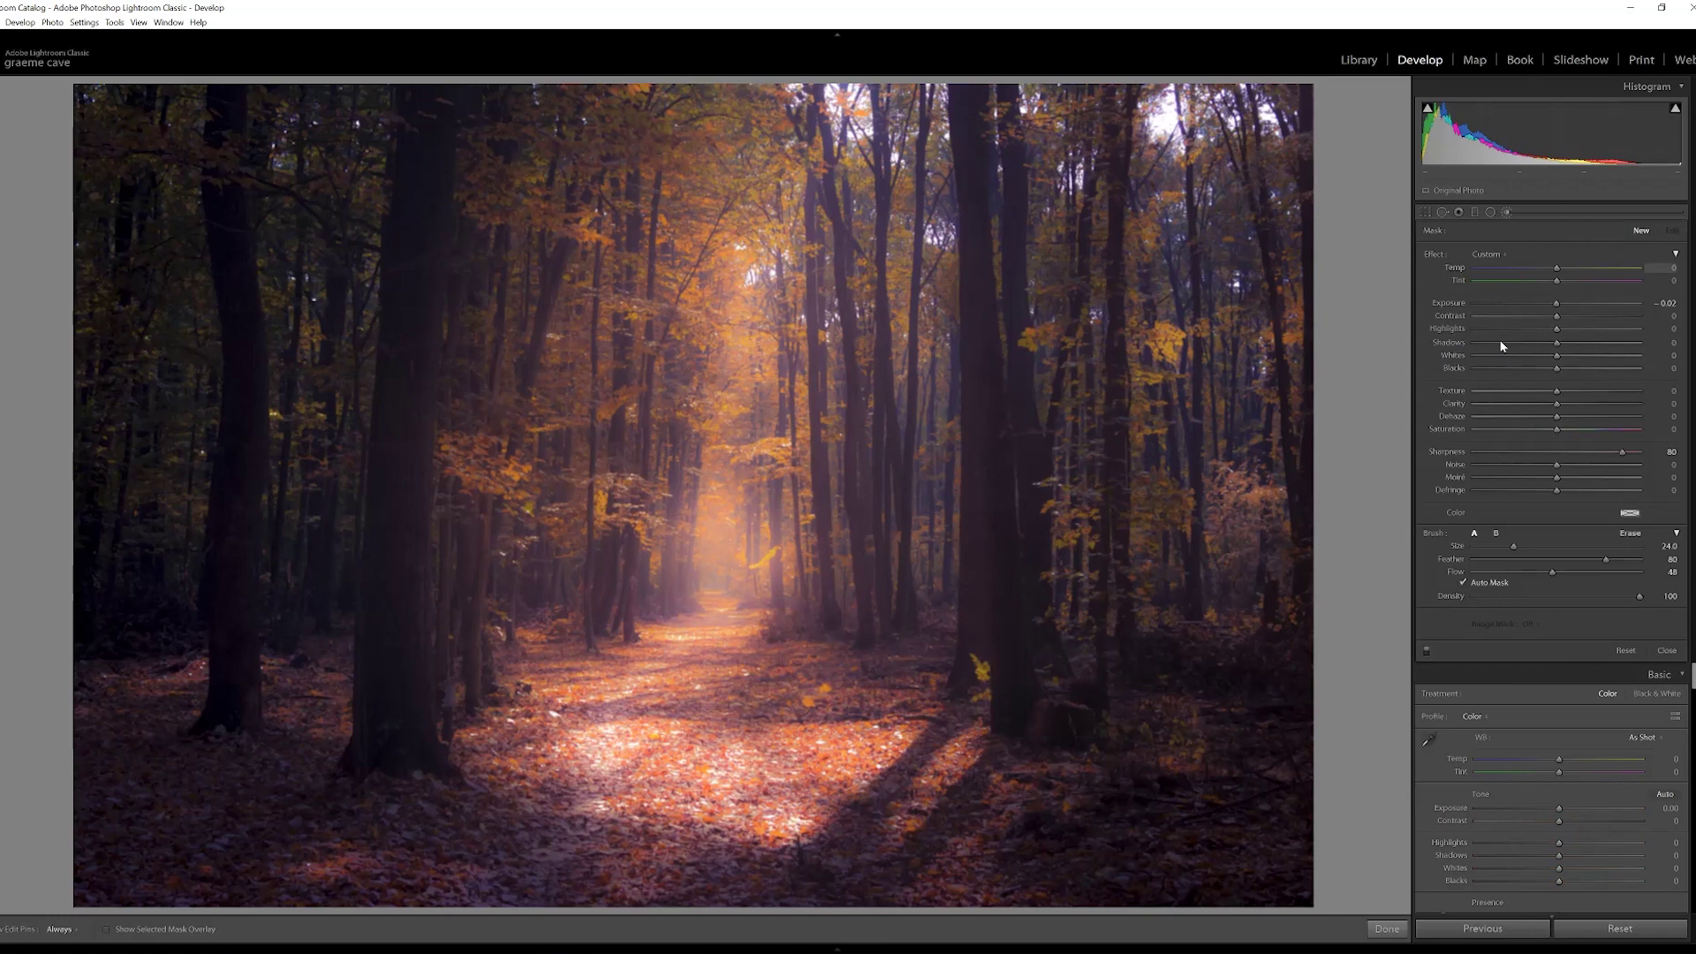
double_click(1435, 255)
left_click(1462, 582)
- Set brush Sharpness to 74, resize the brush, and paint along the right-hand tree trunk
left_click_drag(1592, 456, 1613, 456)
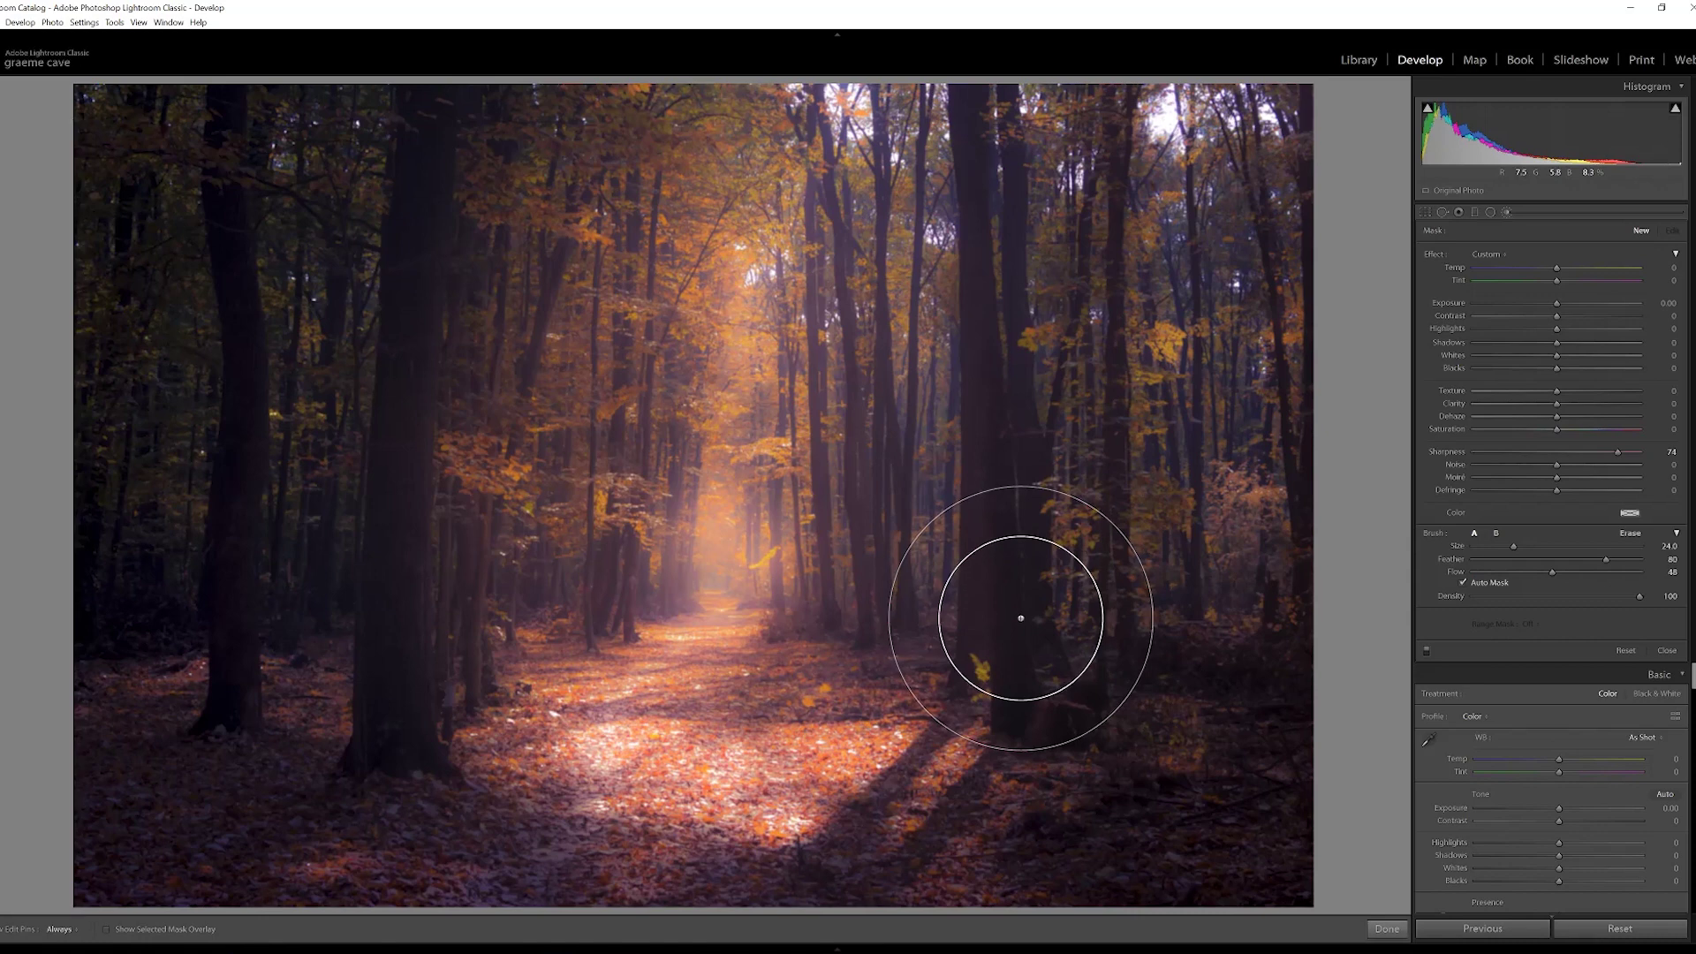
scroll(1011, 621, "down", 7)
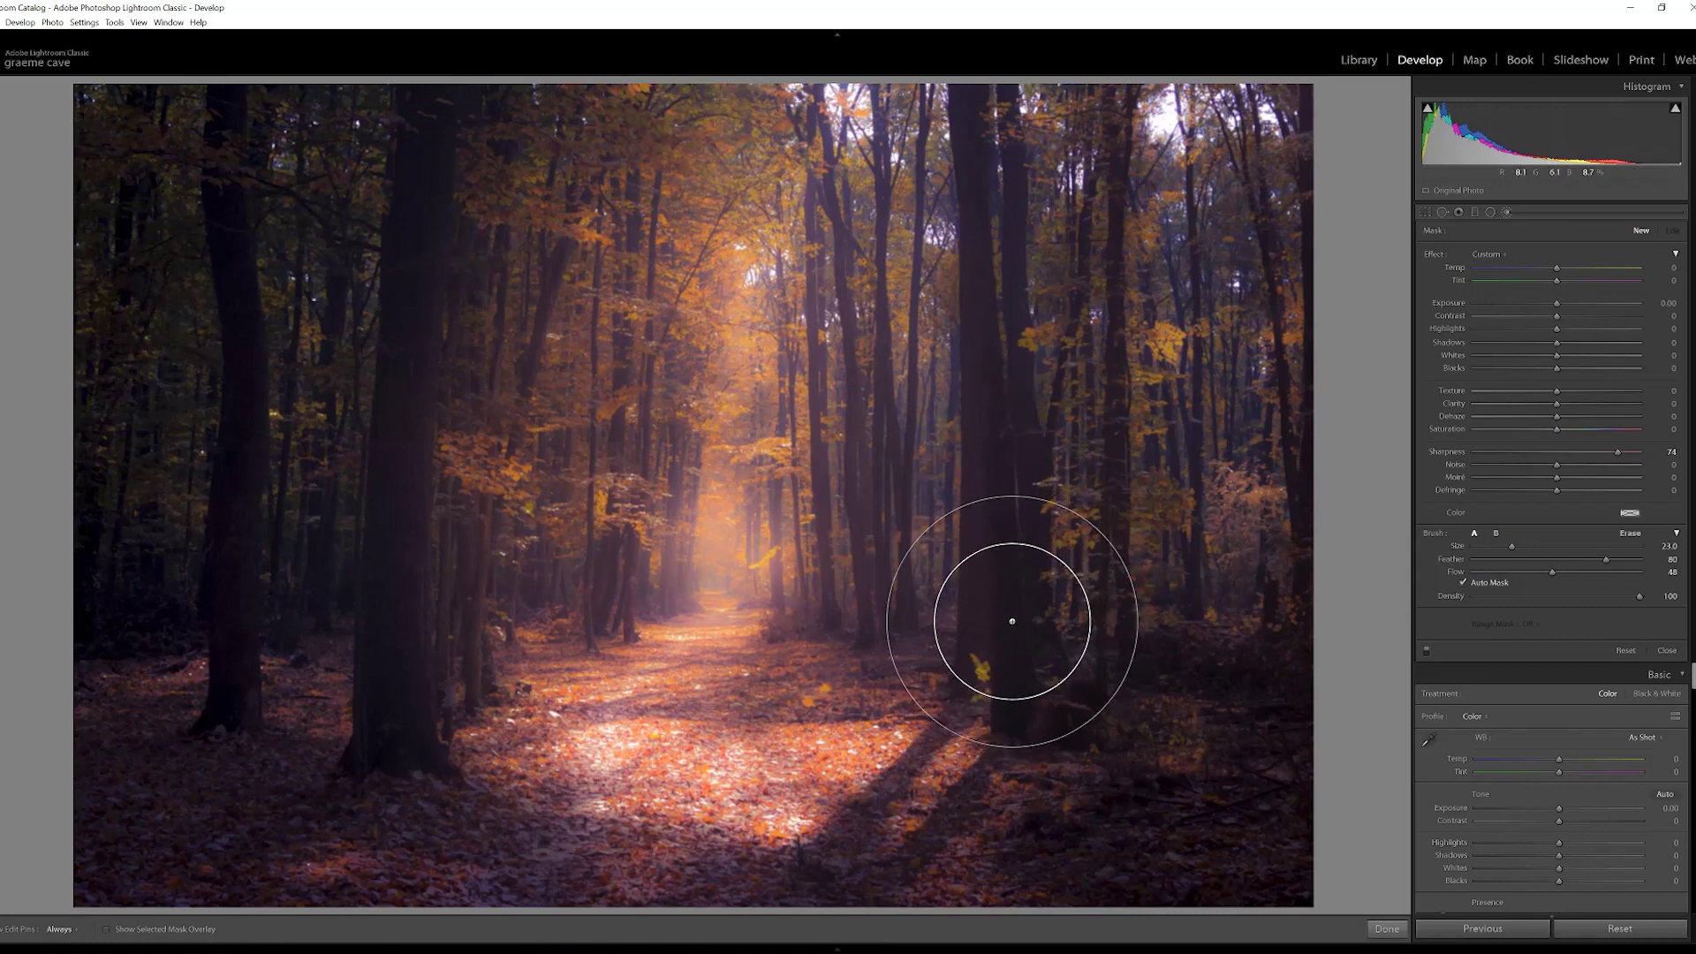
scroll(1011, 621, "up", 3)
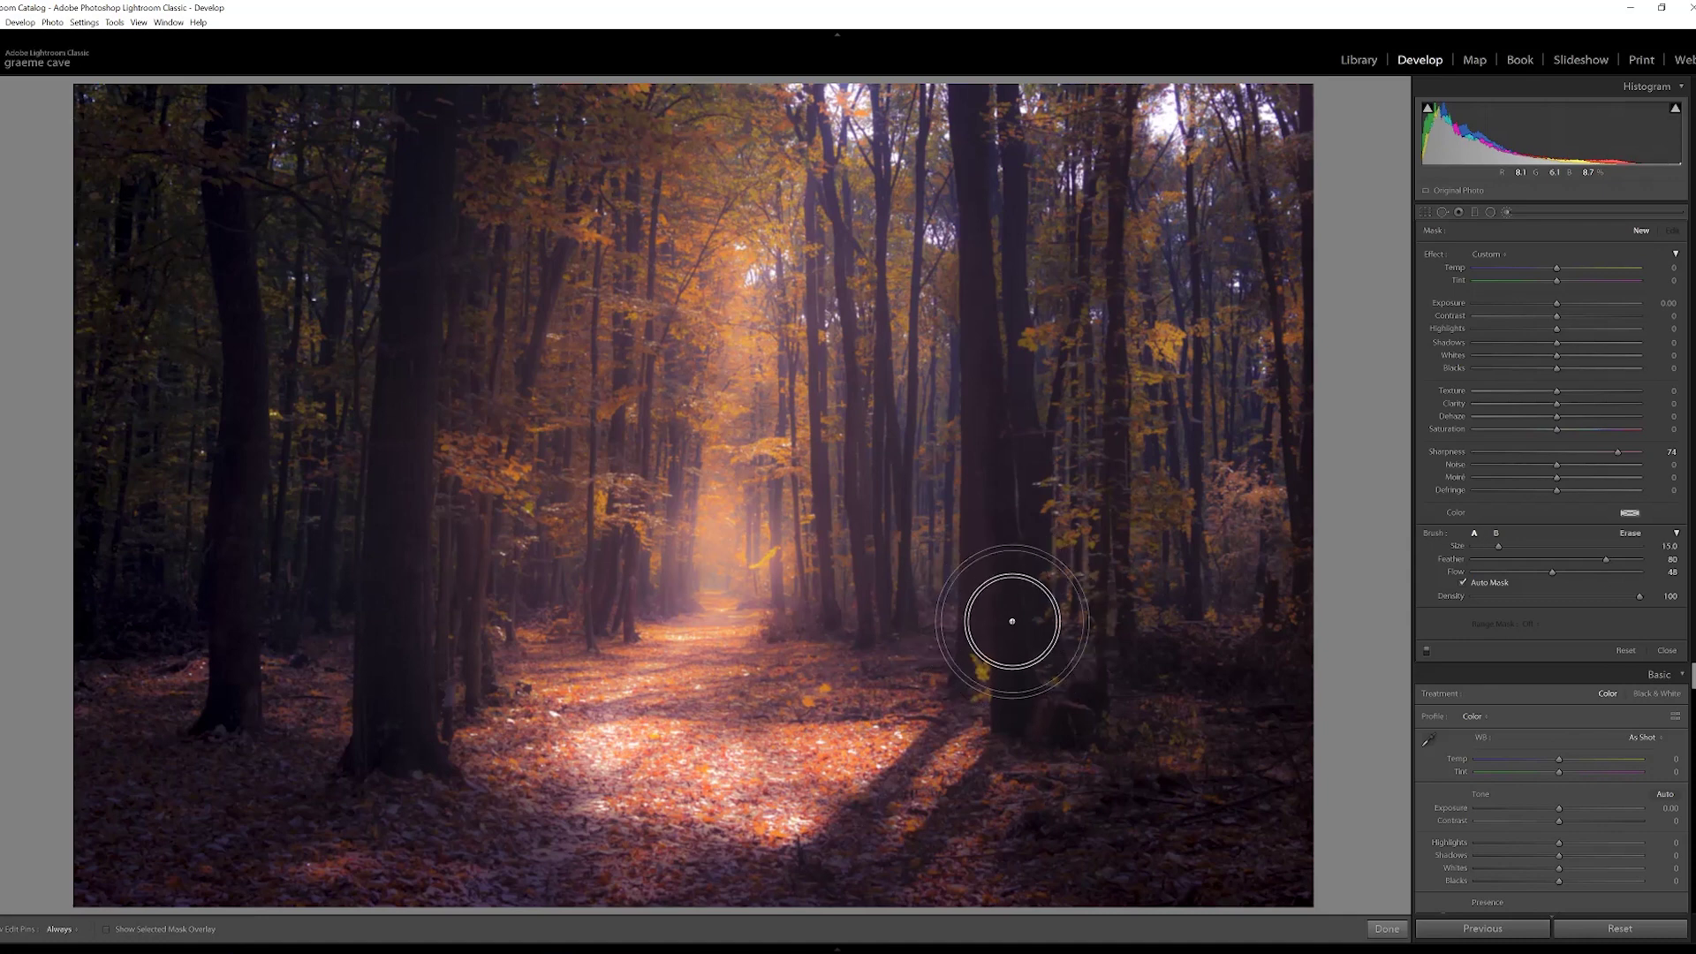
scroll(1012, 621, "up", 6)
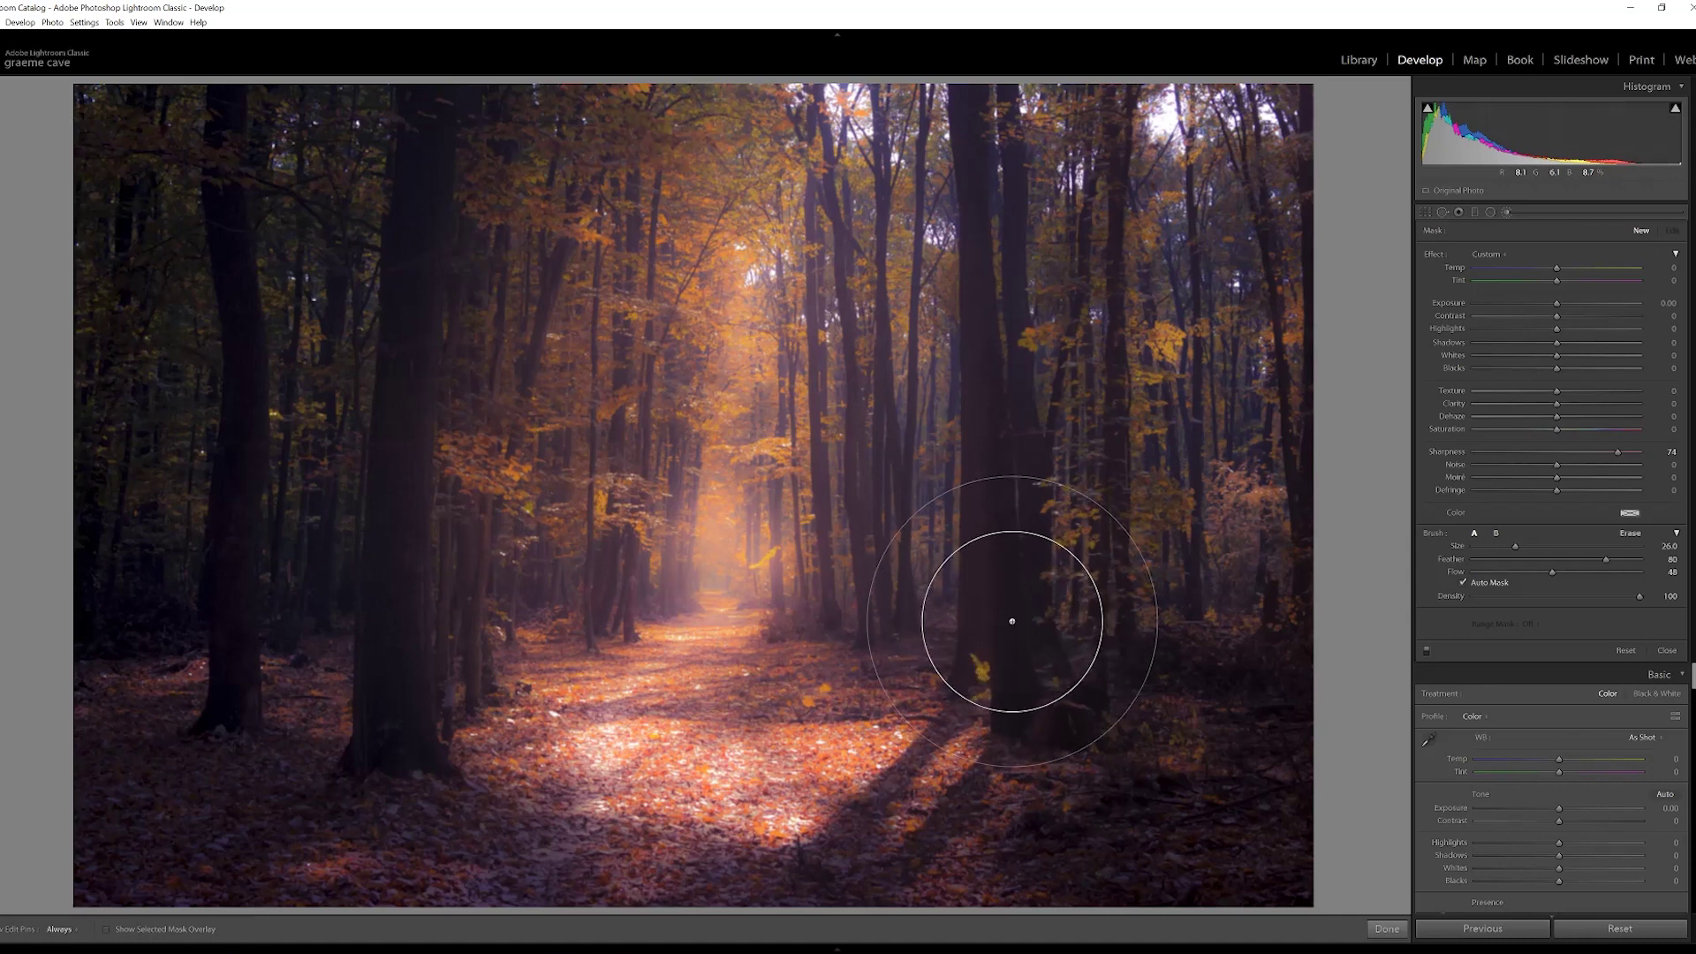
scroll(1012, 621, "down", 6)
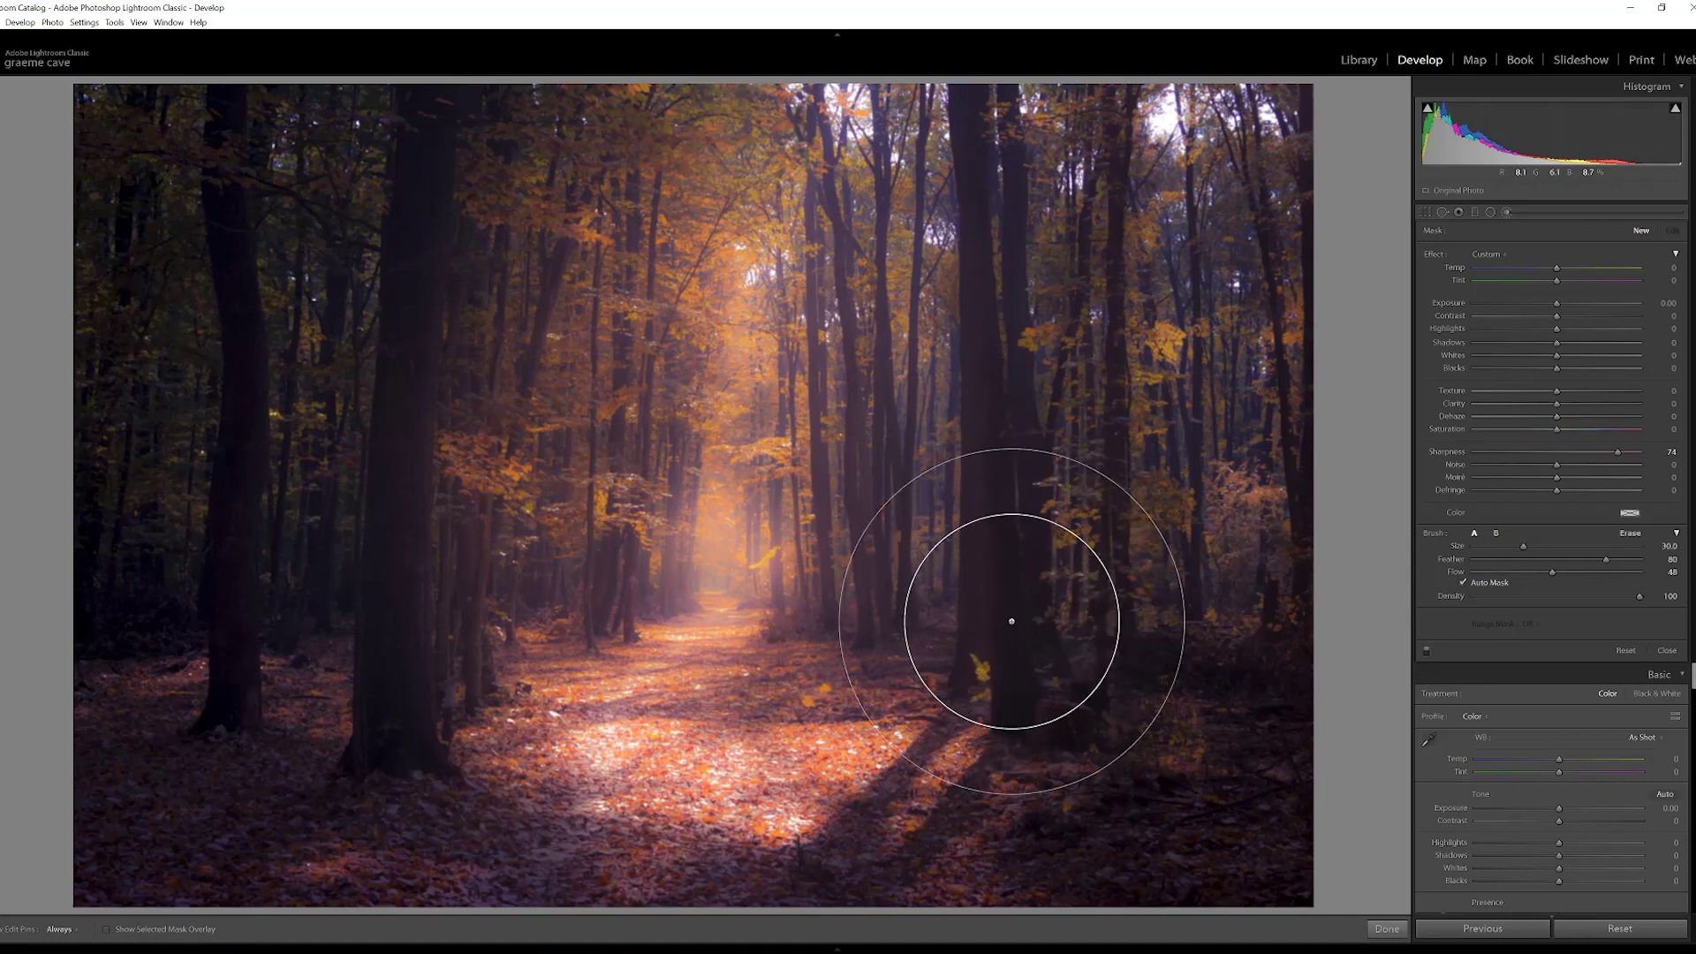
scroll(1012, 621, "down", 8)
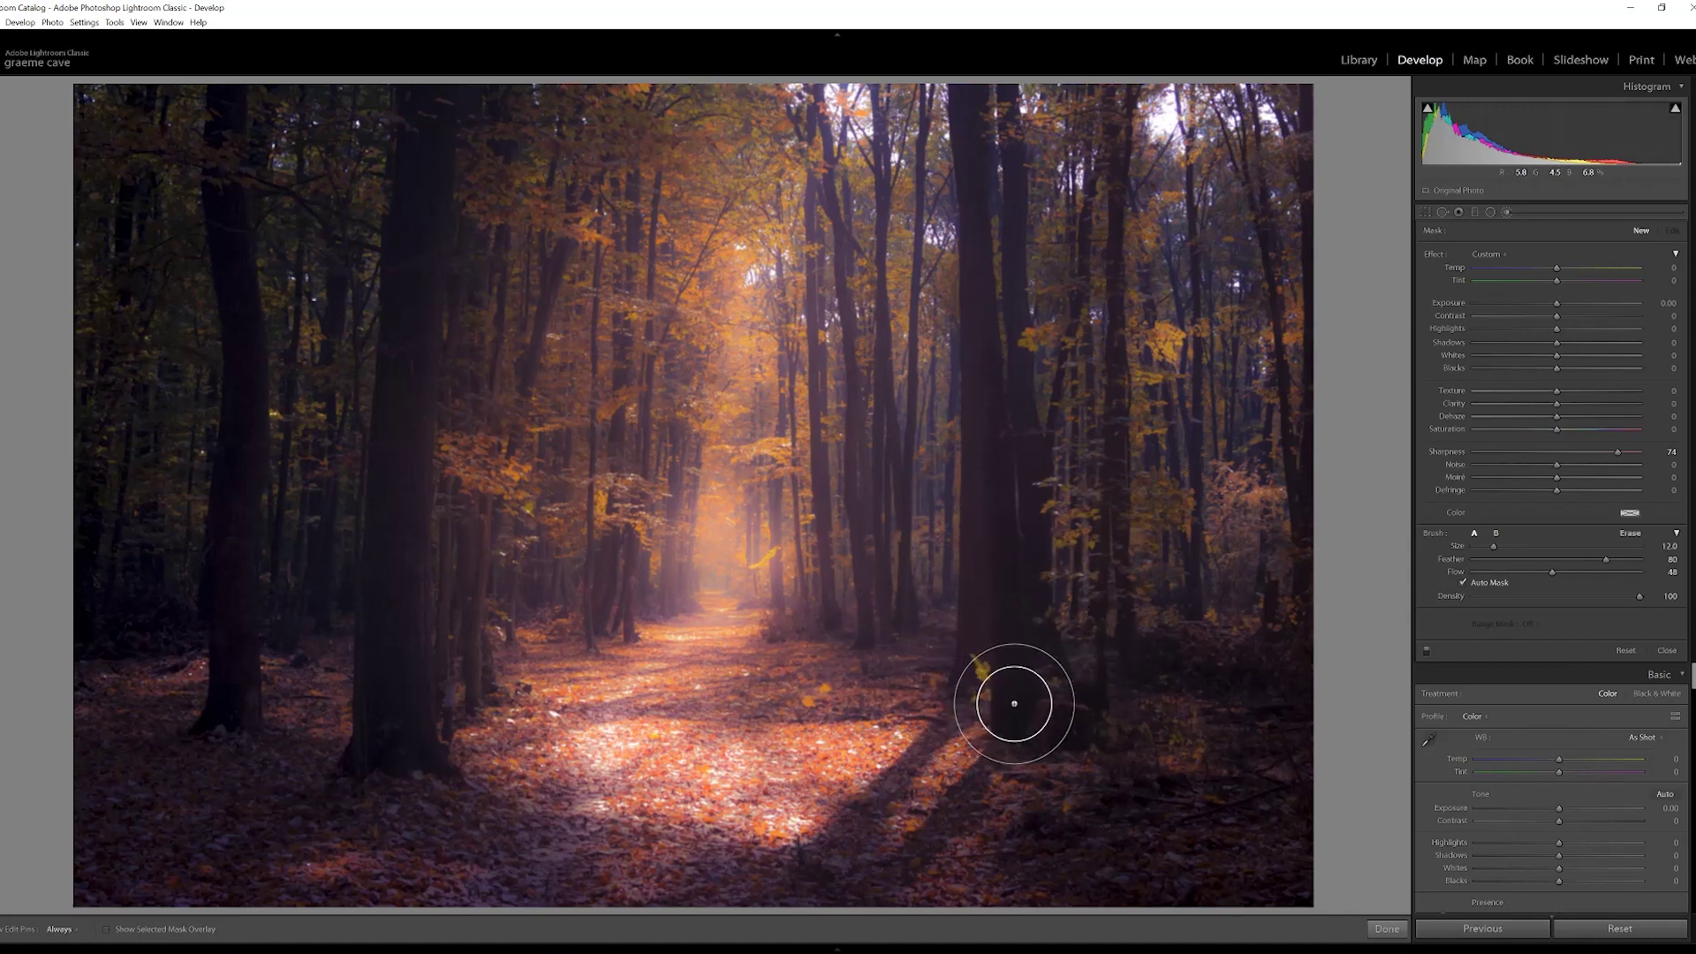
key("h")
mouse_move(1015, 707)
left_mouse_down()
mouse_move(980, 84)
mouse_move(1004, 87)
mouse_move(1010, 151)
mouse_move(1007, 368)
mouse_move(1052, 678)
mouse_move(1041, 724)
left_mouse_up()
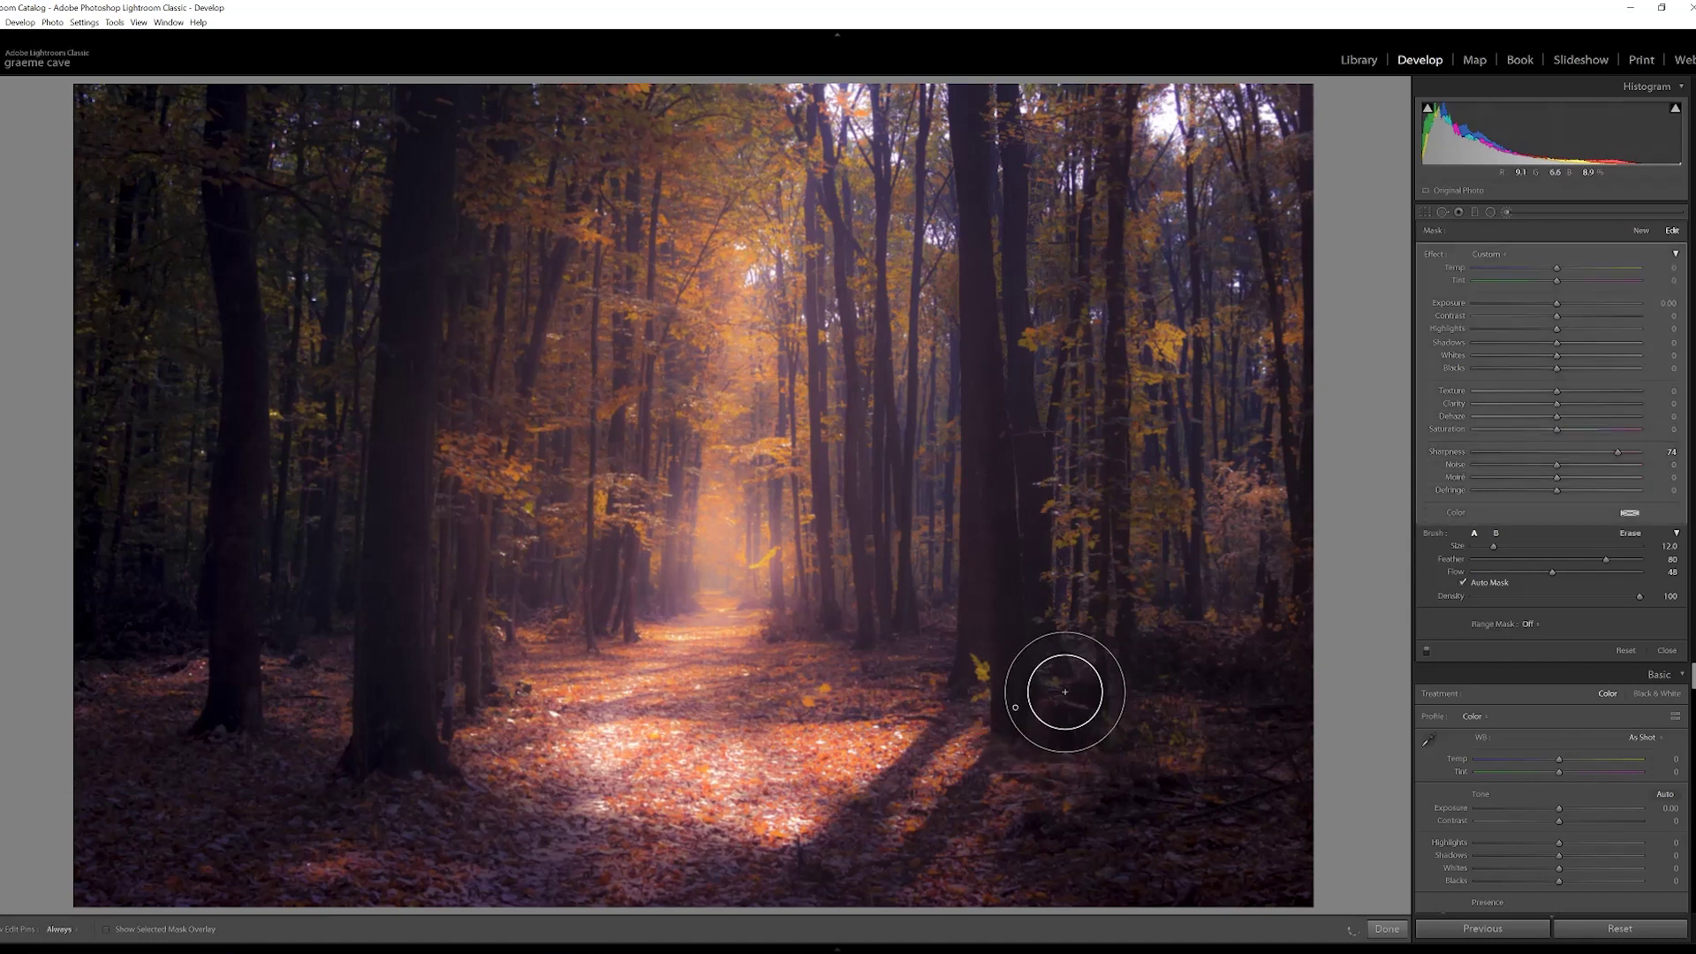
- Paint sharpening onto the large left trunk and the second trunk from the left
scroll(1101, 568, "down", 5)
key("h")
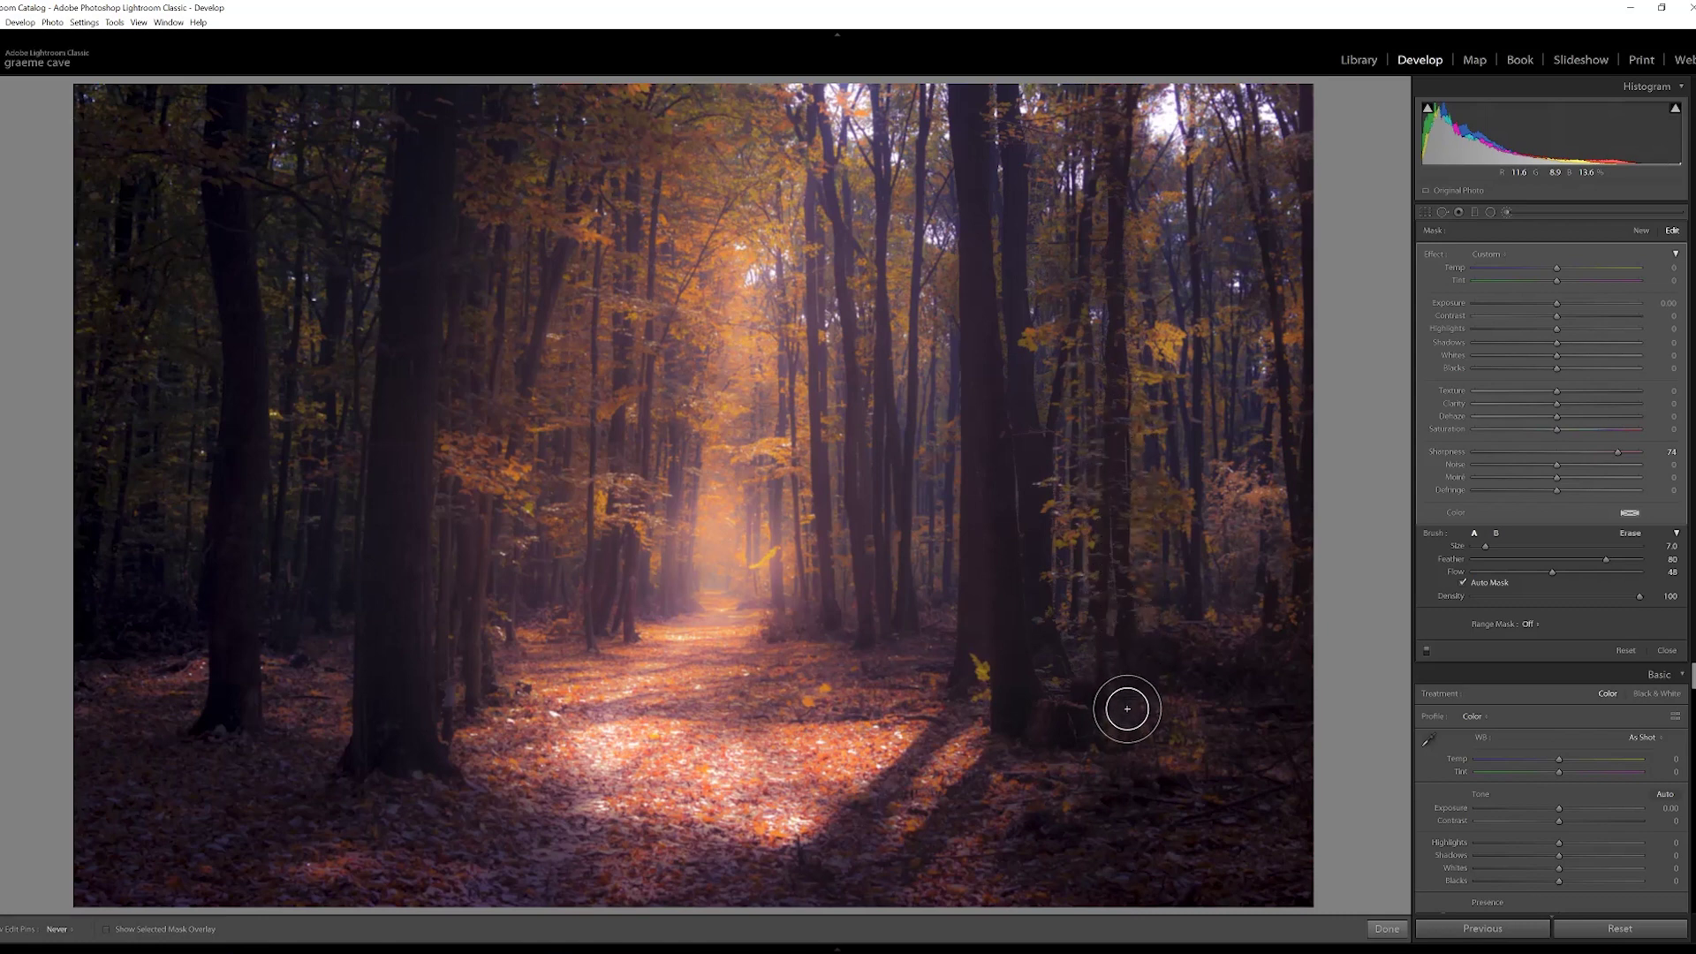
key("h")
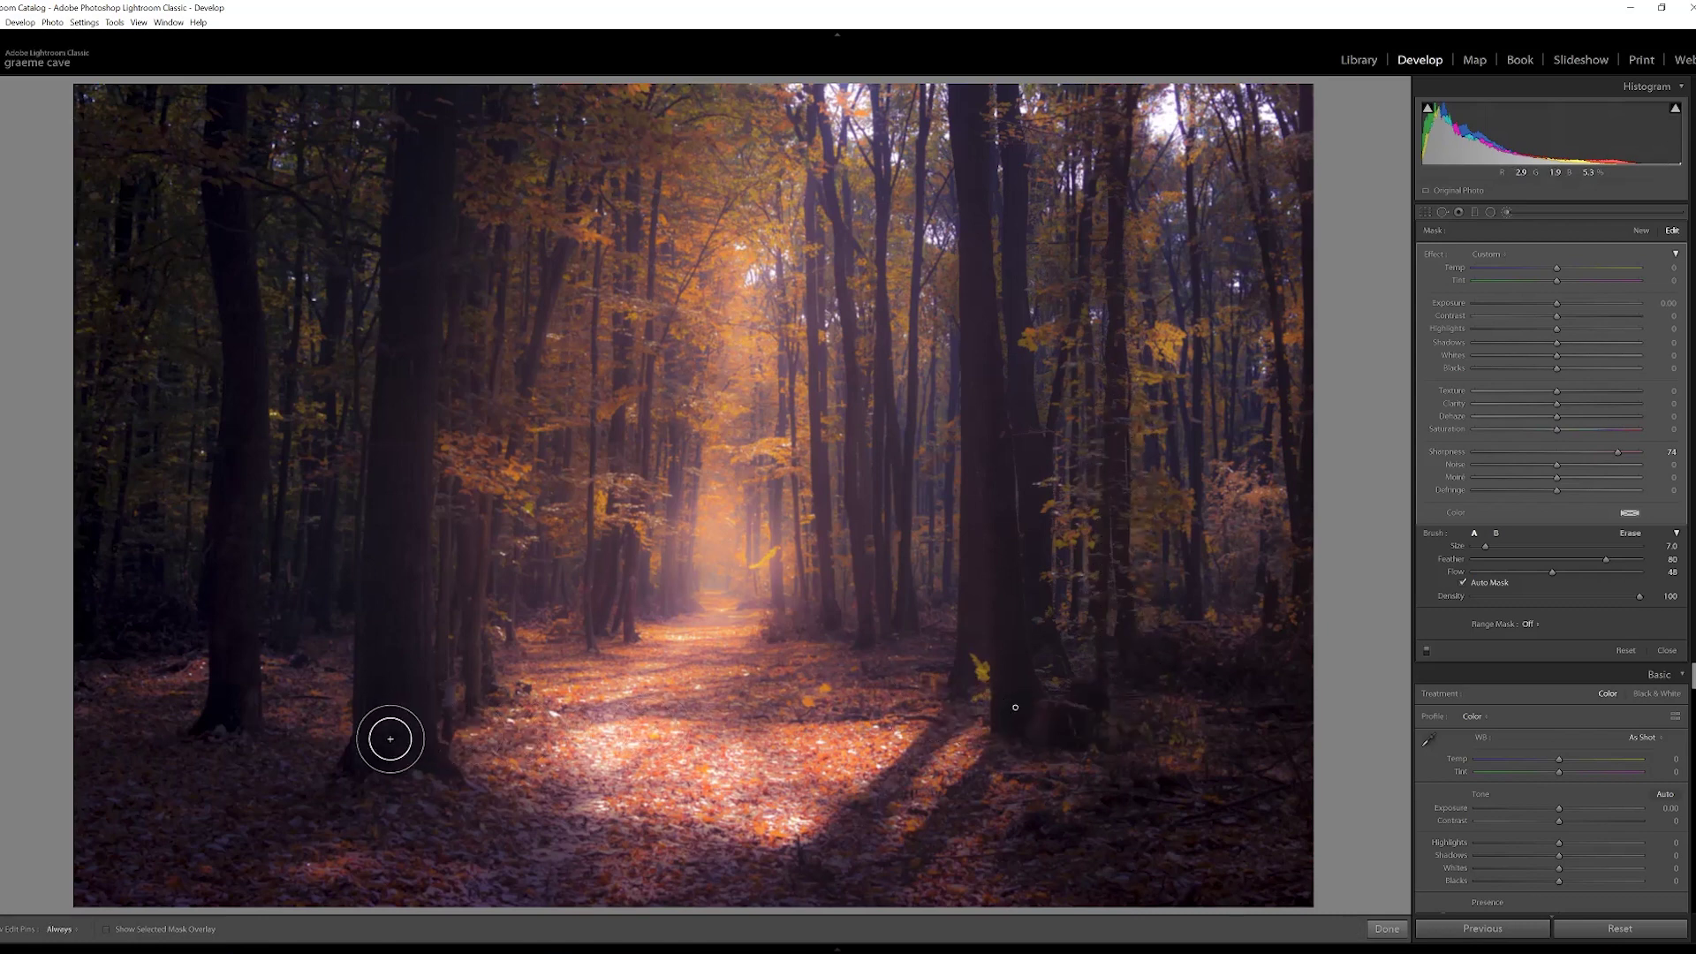
scroll(386, 738, "up", 8)
scroll(367, 743, "down", 1)
key("h")
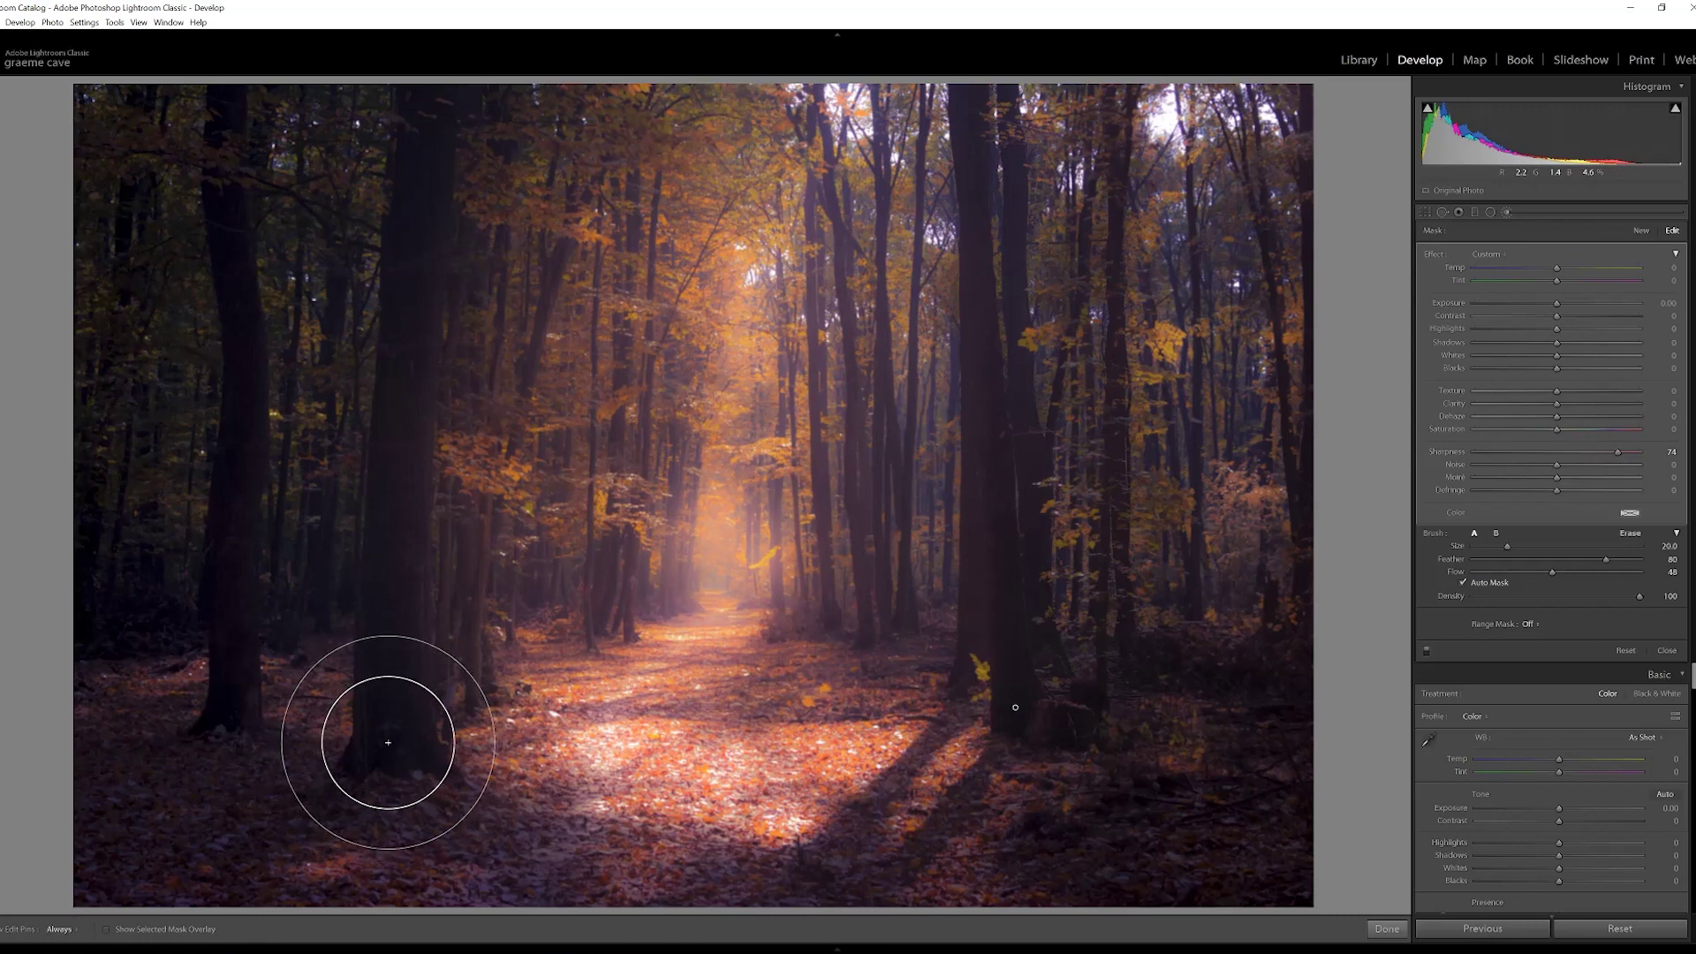
mouse_move(392, 578)
left_mouse_down()
mouse_move(396, 447)
mouse_move(437, 348)
mouse_move(437, 455)
mouse_move(445, 364)
mouse_move(421, 343)
mouse_move(434, 132)
mouse_move(379, 644)
left_mouse_up()
key("h")
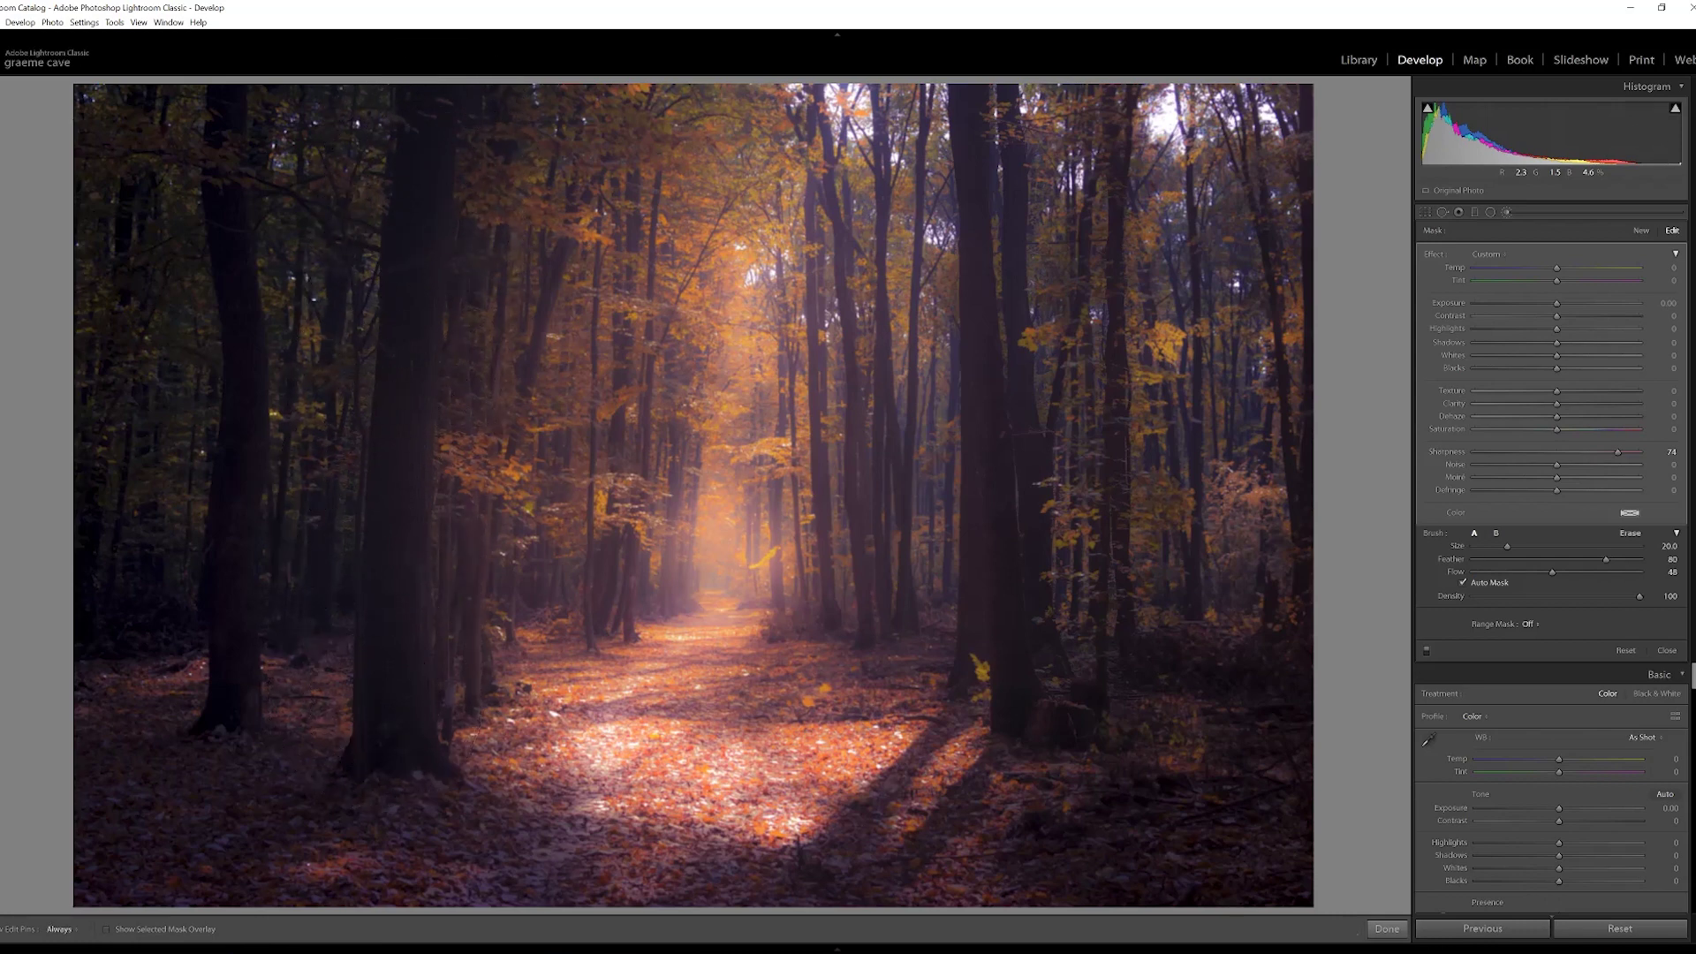
key("h")
mouse_move(267, 686)
left_mouse_down()
mouse_move(225, 690)
mouse_move(250, 280)
mouse_move(231, 481)
mouse_move(238, 836)
mouse_move(167, 831)
mouse_move(118, 746)
mouse_move(163, 802)
mouse_move(308, 858)
mouse_move(398, 857)
mouse_move(217, 790)
mouse_move(202, 767)
mouse_move(477, 832)
mouse_move(315, 810)
mouse_move(657, 863)
mouse_move(636, 862)
mouse_move(794, 857)
mouse_move(635, 837)
mouse_move(1032, 864)
mouse_move(1005, 864)
mouse_move(1183, 853)
mouse_move(1111, 842)
mouse_move(1174, 808)
mouse_move(1198, 743)
mouse_move(1248, 715)
mouse_move(1209, 762)
mouse_move(1120, 805)
mouse_move(1019, 817)
mouse_move(271, 805)
mouse_move(207, 776)
mouse_move(599, 870)
mouse_move(727, 836)
mouse_move(683, 755)
mouse_move(706, 792)
mouse_move(709, 740)
mouse_move(746, 776)
mouse_move(698, 727)
mouse_move(766, 725)
mouse_move(727, 755)
mouse_move(801, 790)
mouse_move(655, 687)
mouse_move(727, 664)
mouse_move(715, 643)
mouse_move(903, 835)
left_mouse_up()
key("h")
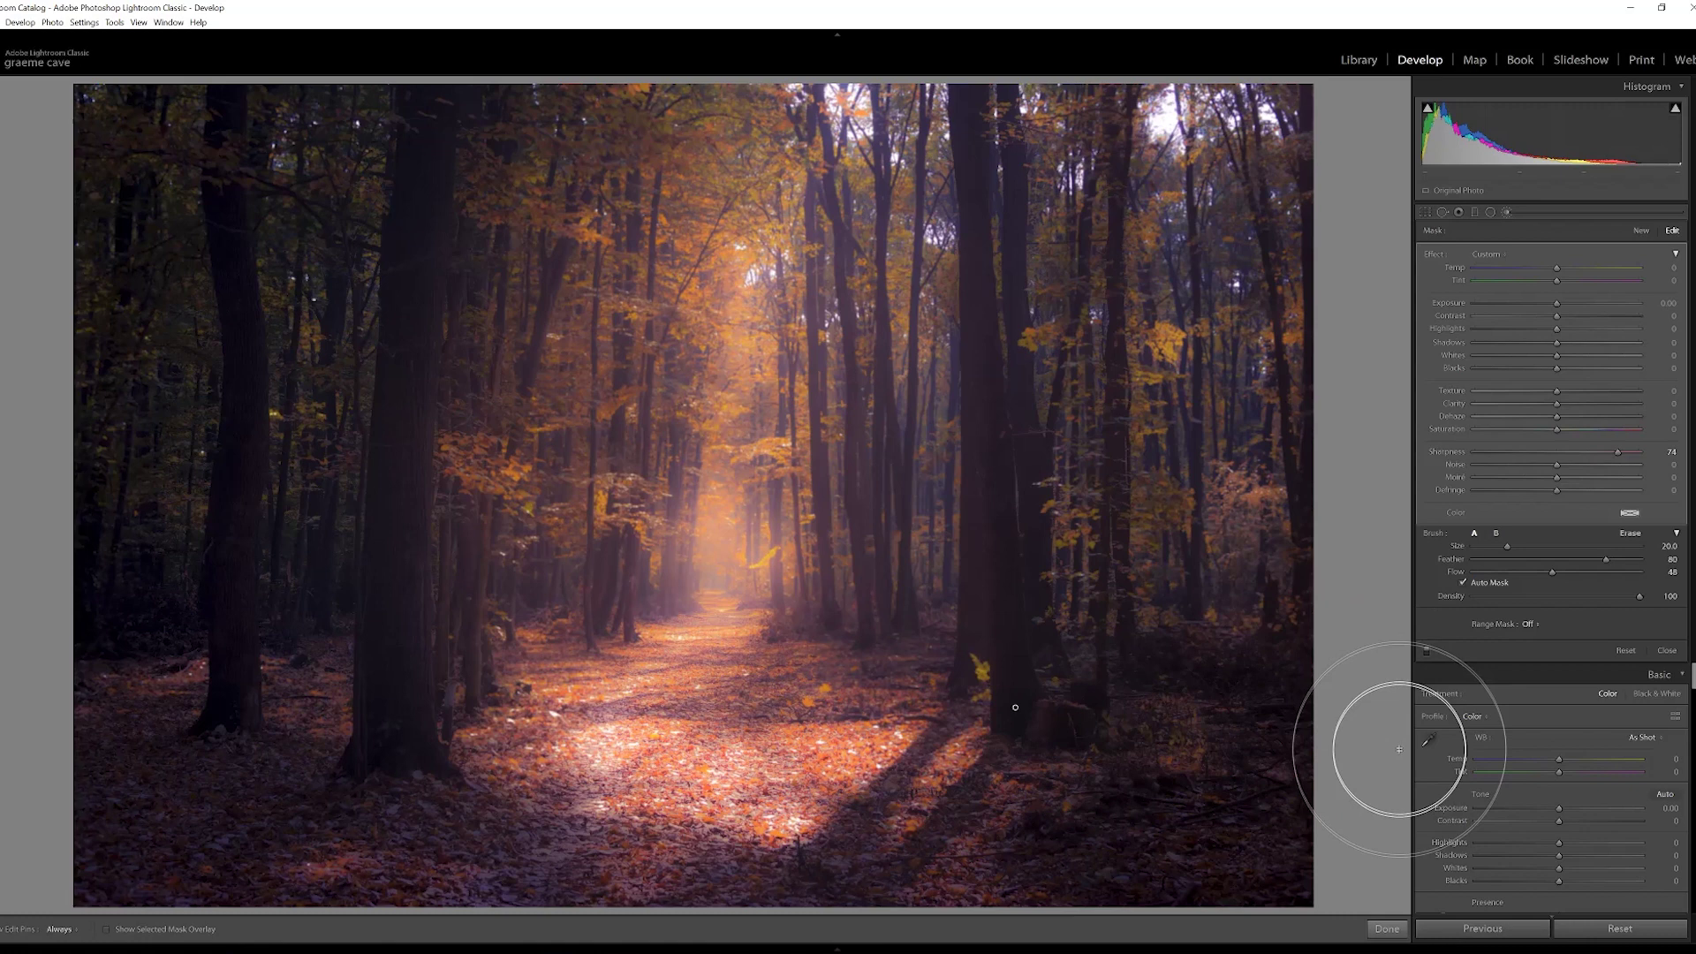
- Close the brush adjustments and raise the global Shadows to +22
left_click(1387, 929)
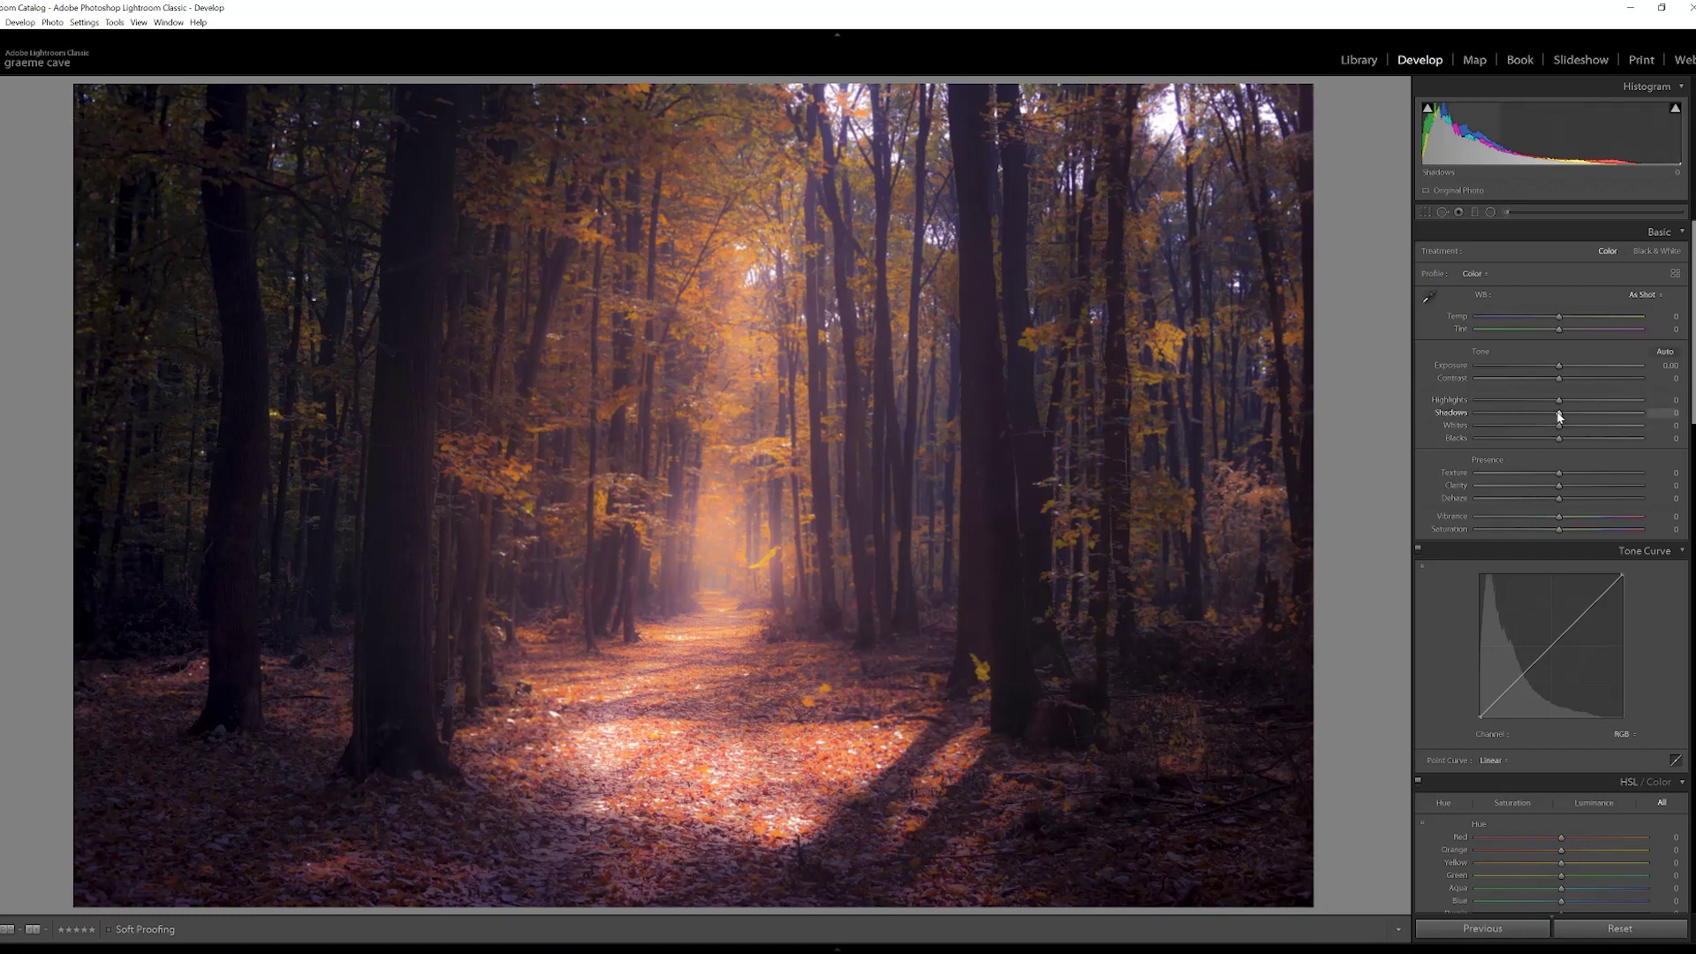
left_click_drag(1559, 415, 1578, 415)
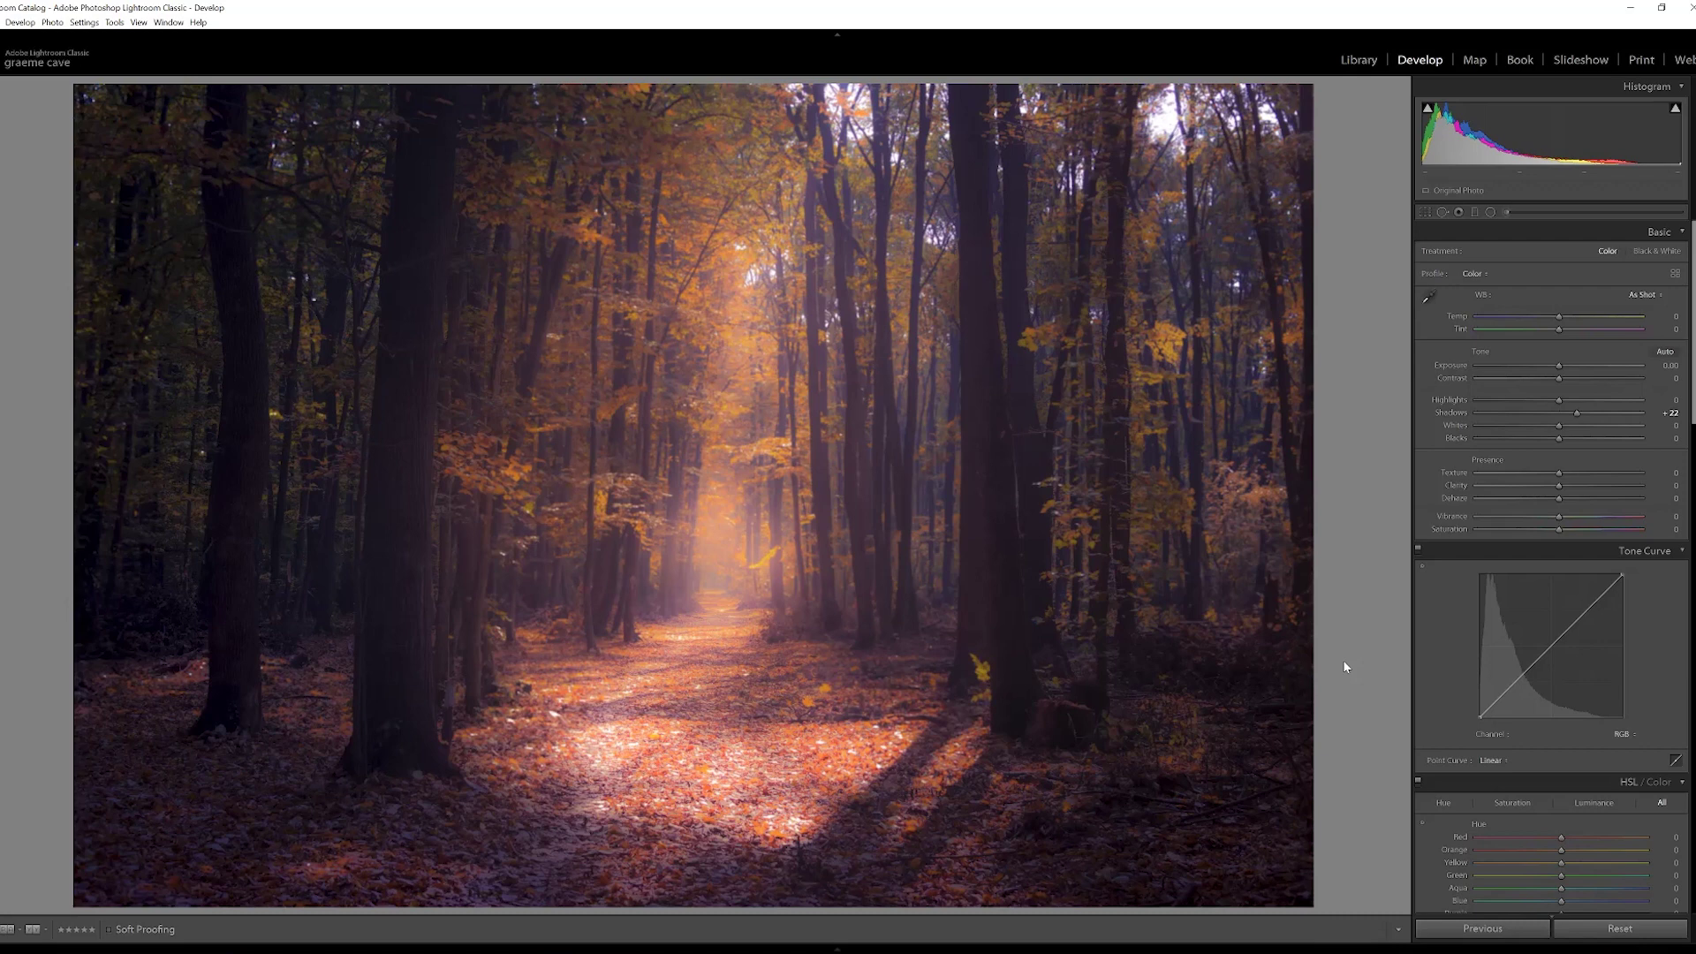
key("backslash")
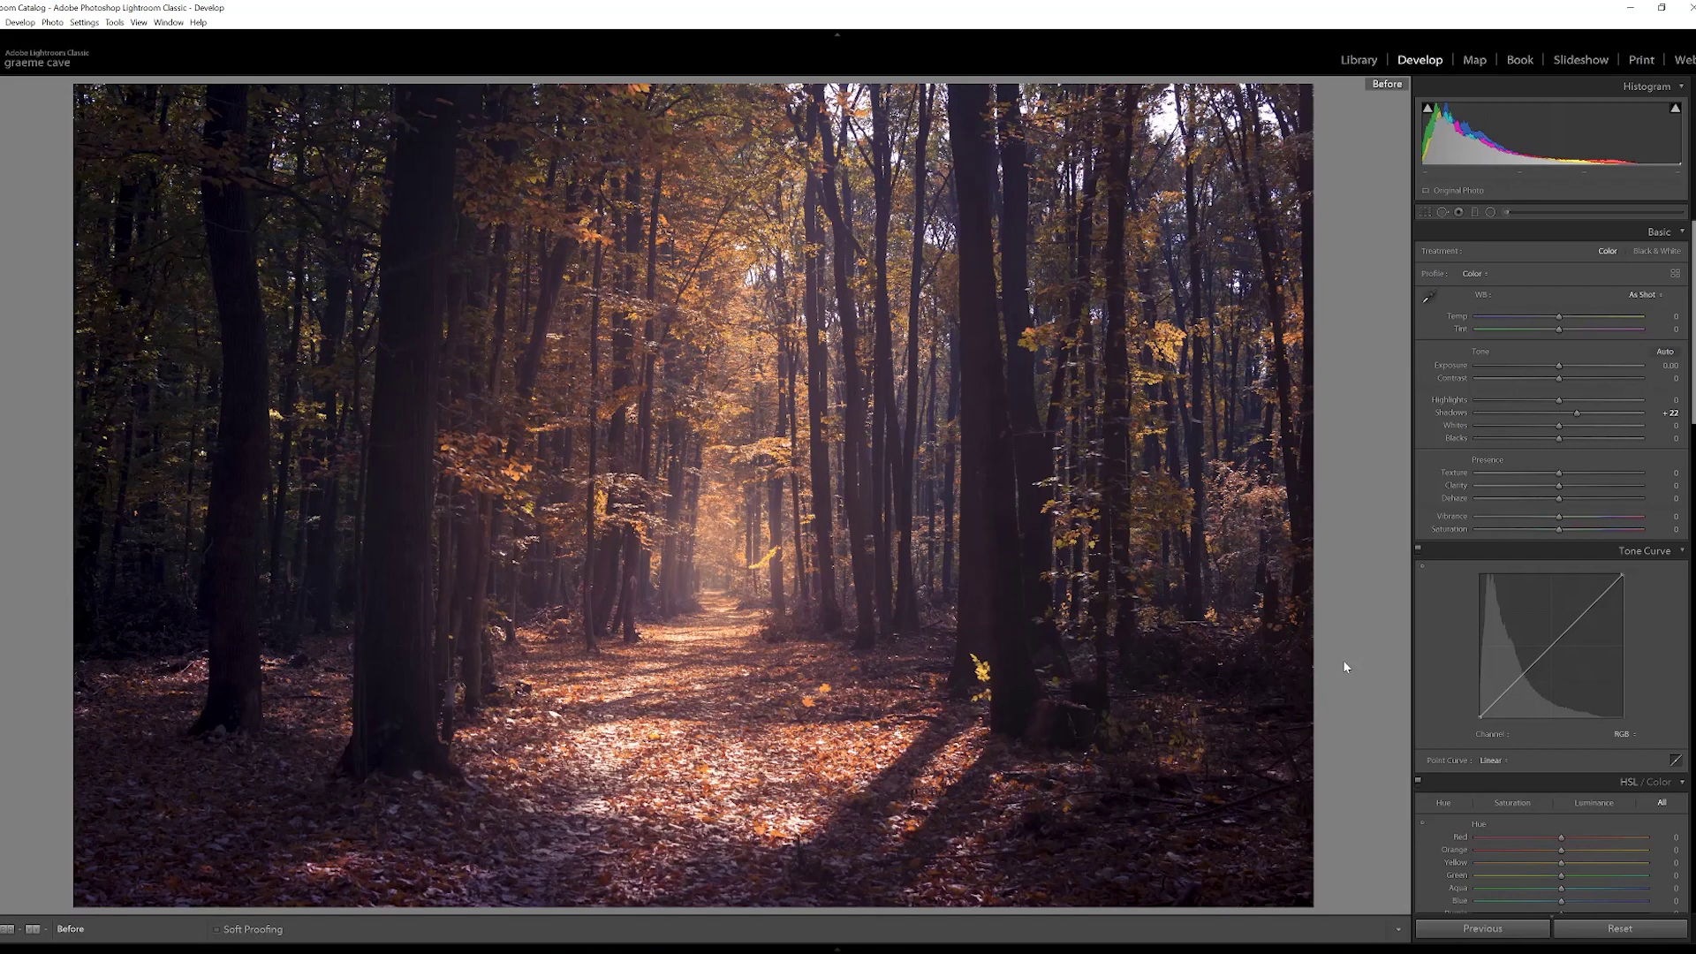
key("backslash")
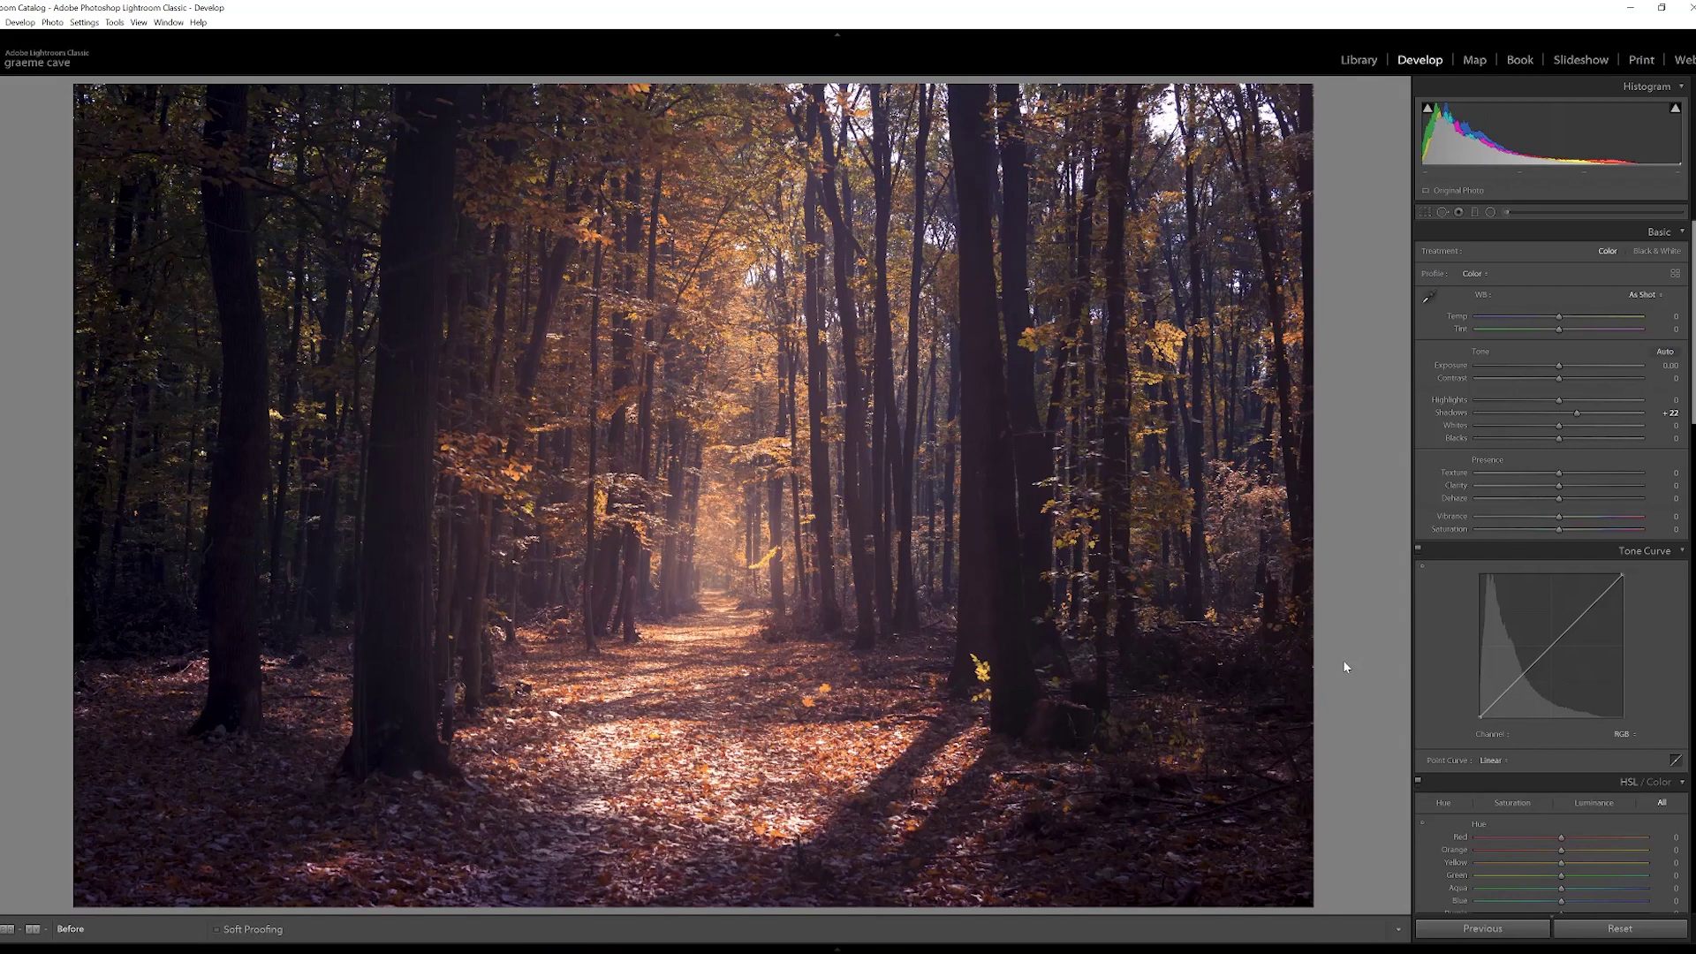